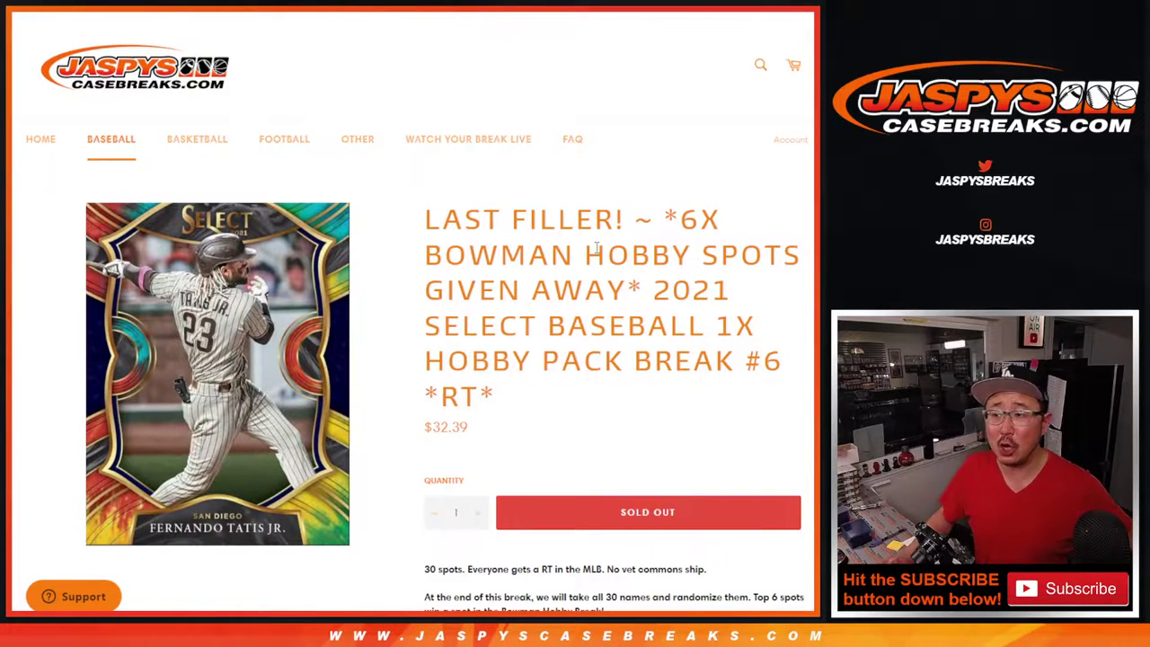
Highlight and clear the 'LAST FILLER!' and Bowman hobby parts of the break title
left_click_drag(416, 211, 635, 223)
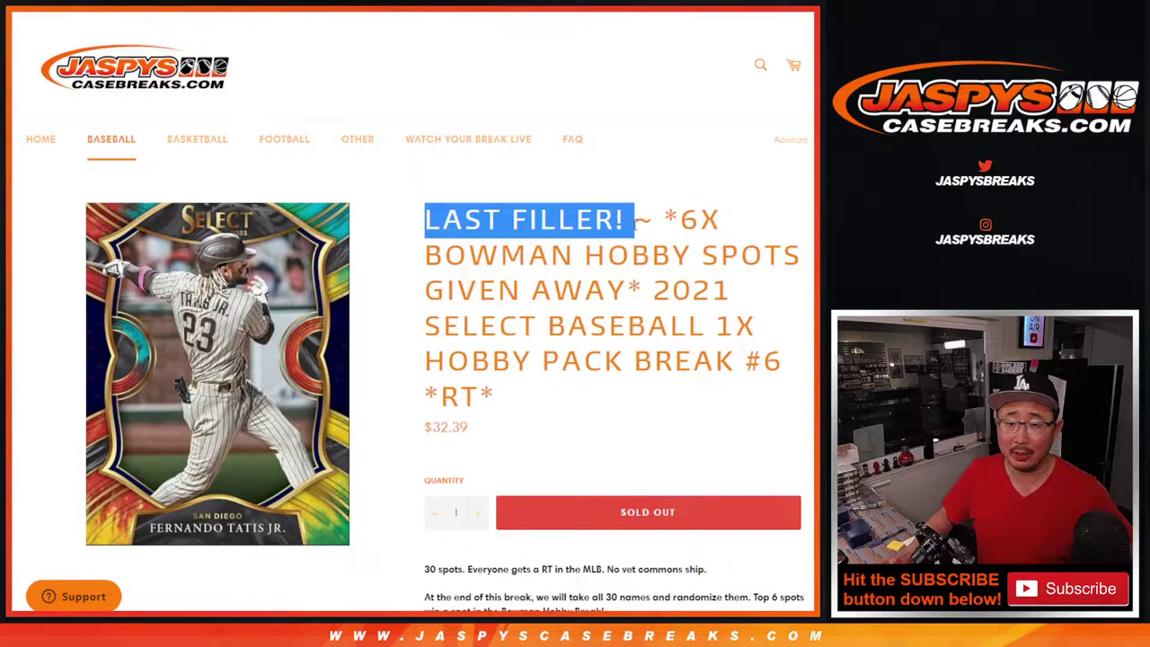
left_click(634, 223)
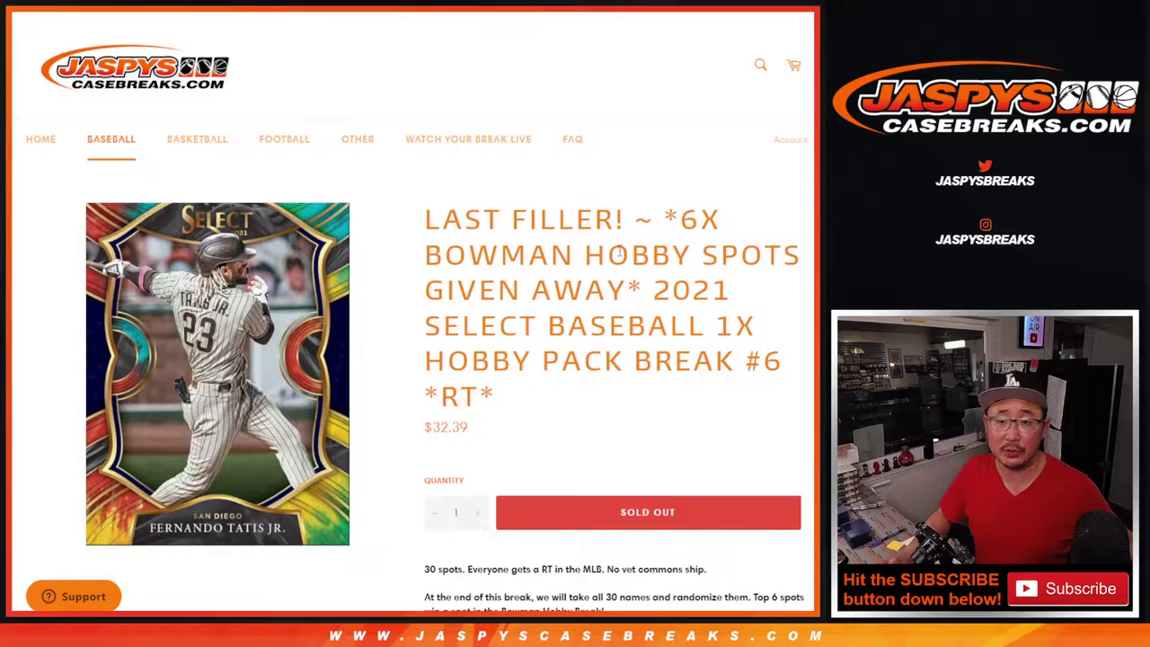
mouse_move(503, 255)
left_mouse_down()
mouse_move(618, 259)
mouse_move(755, 328)
mouse_move(790, 366)
left_mouse_up()
left_click(654, 286)
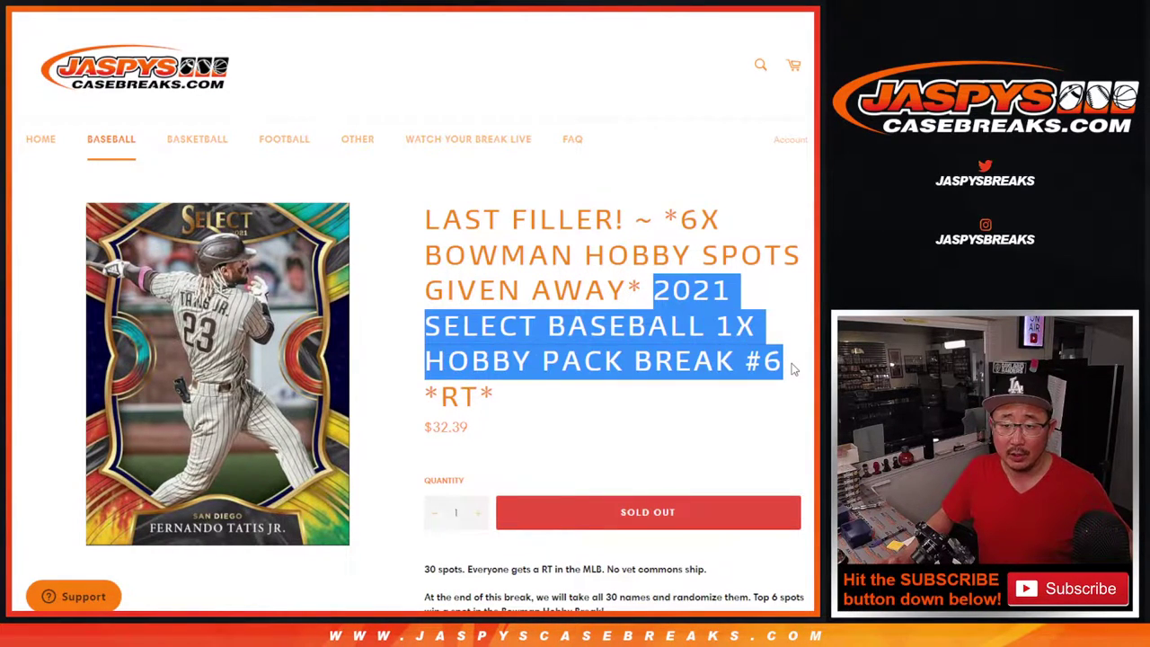
left_click(793, 369)
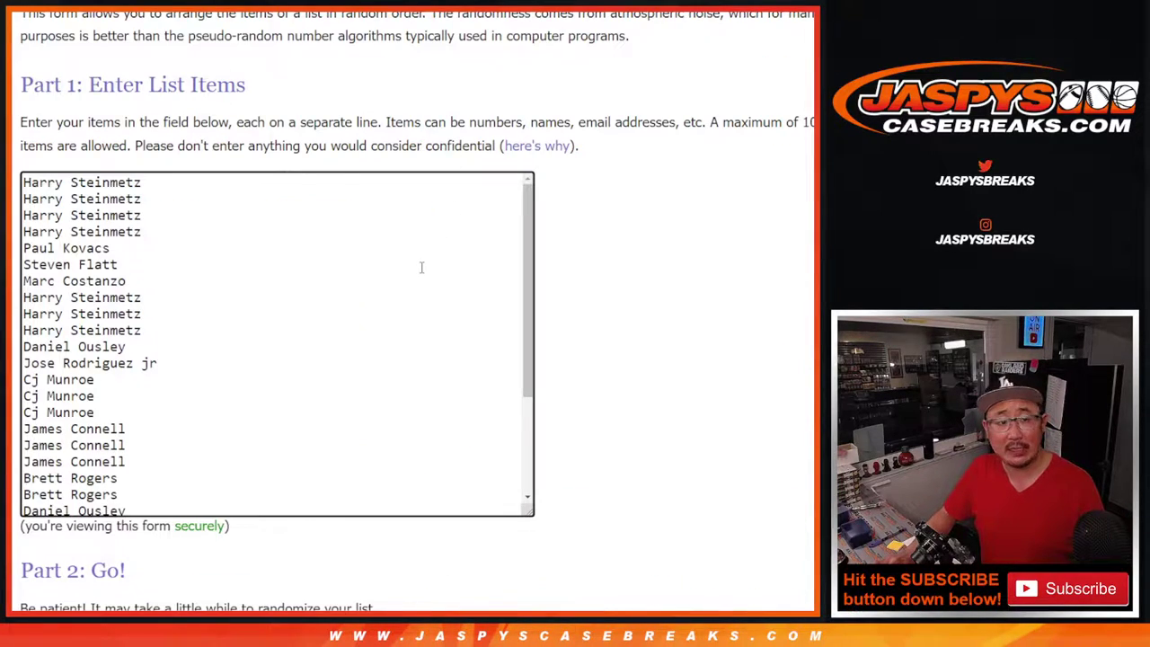
Roll two virtual dice on the Dice Roller, getting 4 and 4 for eight shuffles
scroll(420, 267, "down", 3)
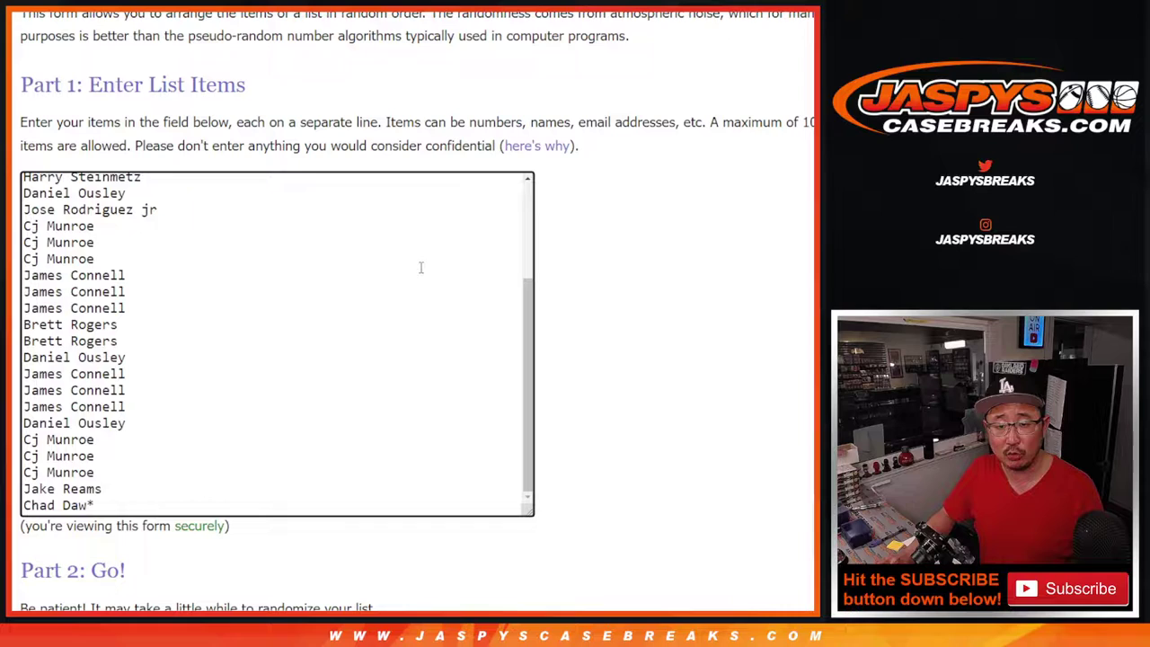
scroll(420, 266, "up", 3)
scroll(421, 266, "down", 3)
scroll(420, 267, "up", 3)
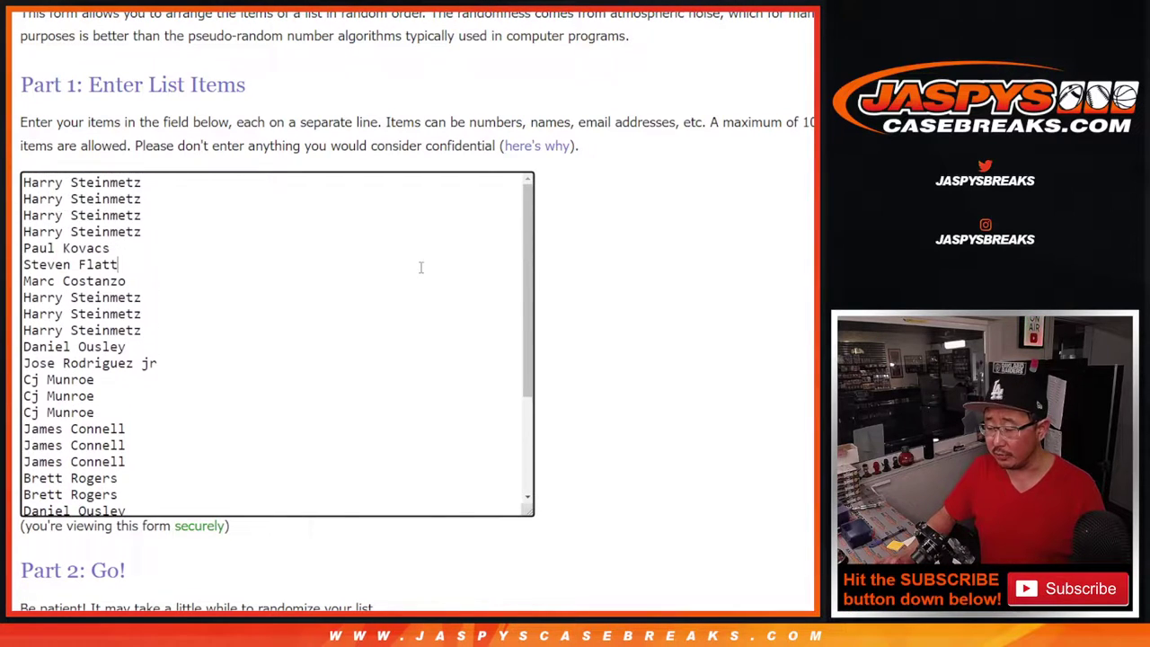
scroll(421, 267, "down", 3)
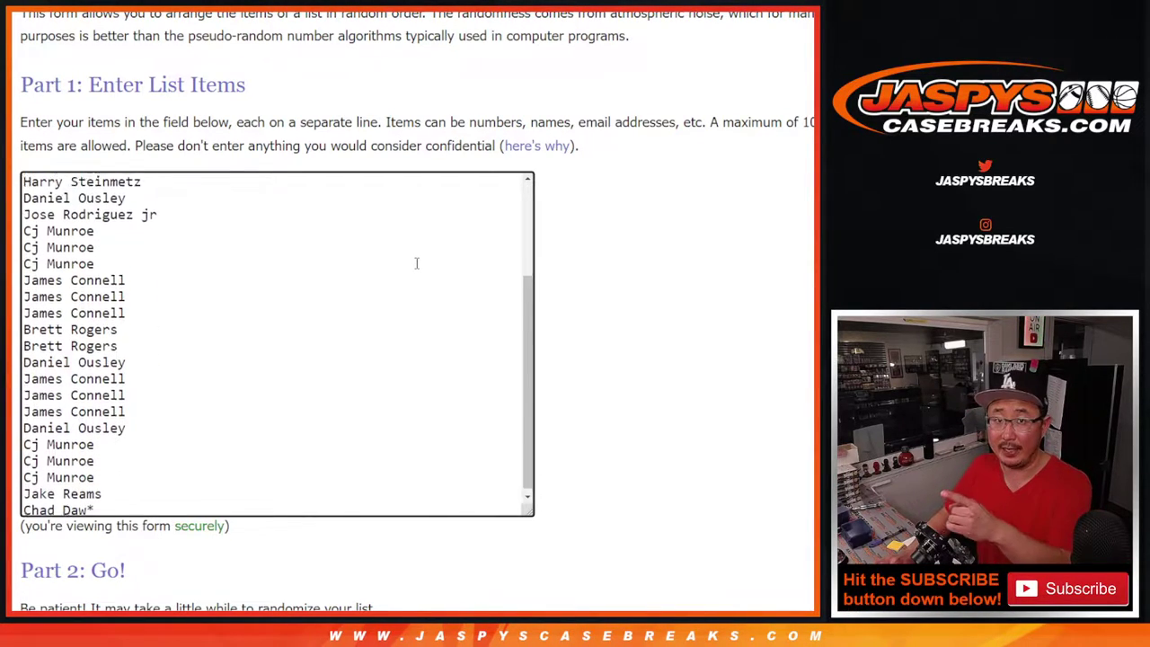
scroll(420, 267, "up", 1)
scroll(421, 267, "down", 1)
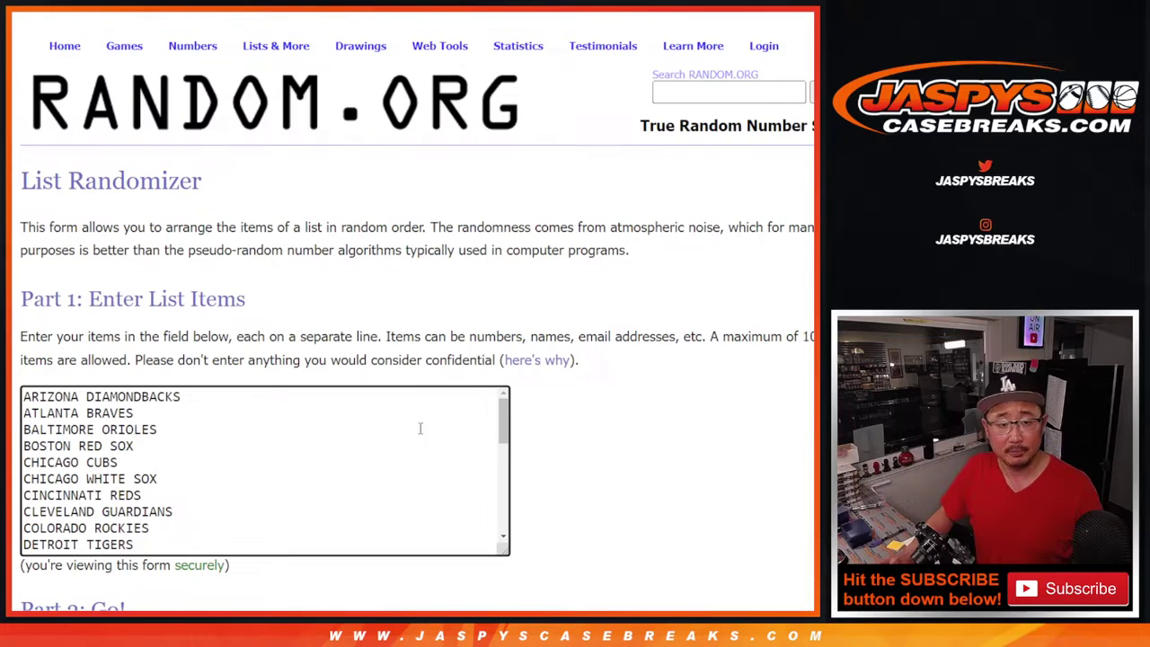
scroll(423, 457, "down", 4)
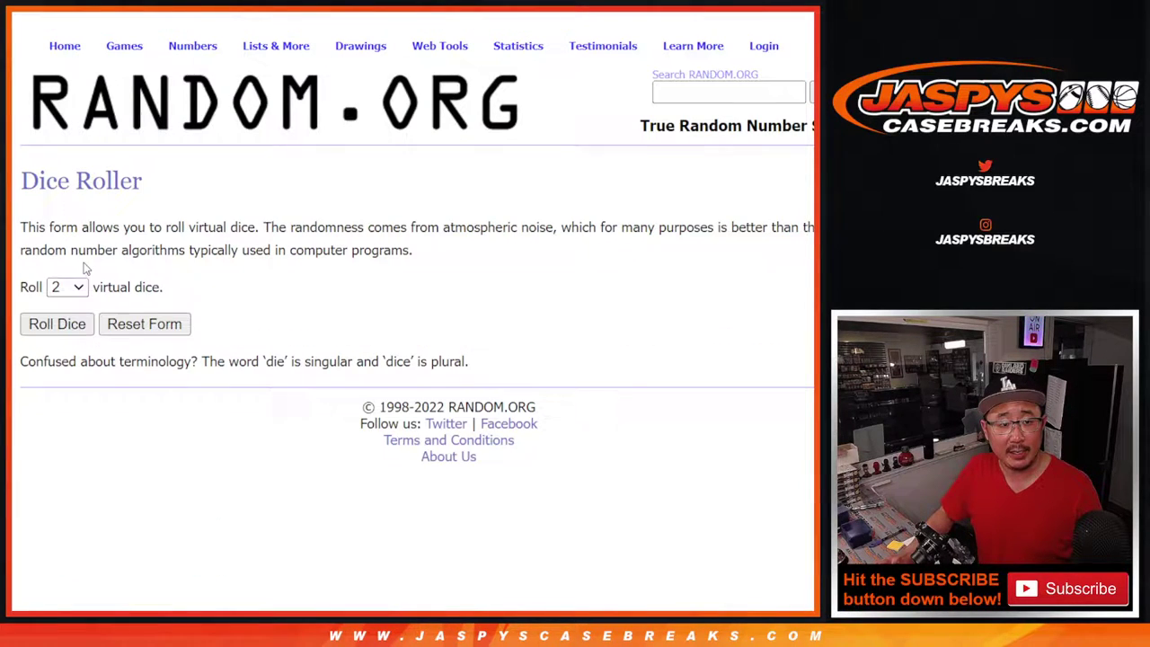
left_click(52, 329)
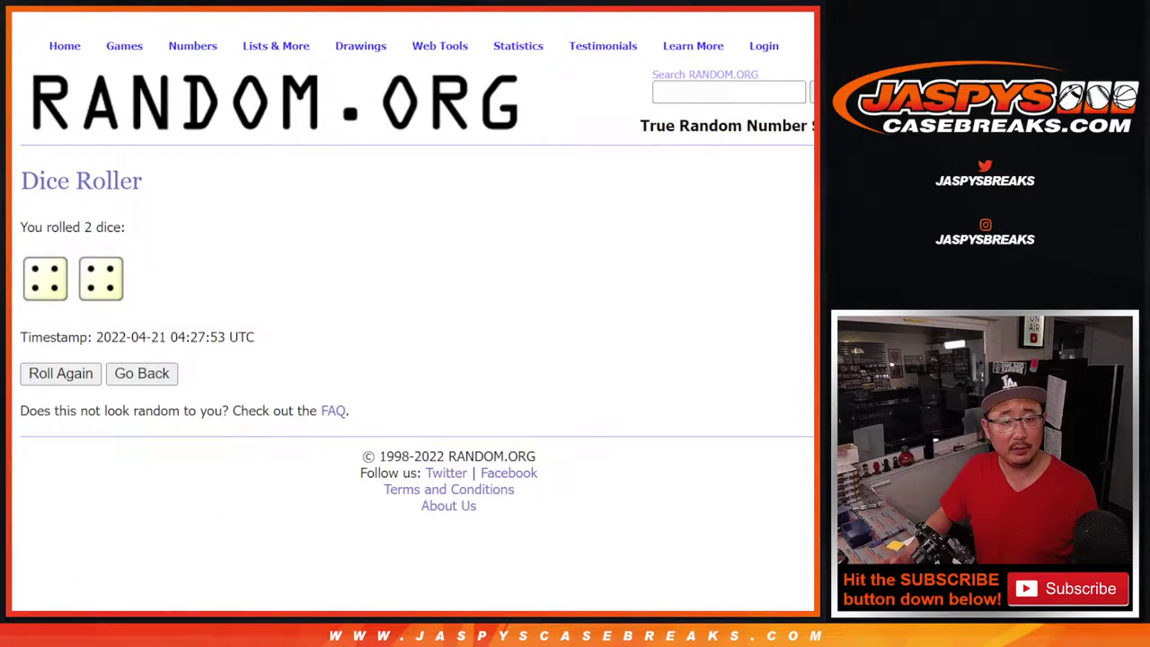
Randomize the 30-name list eight times on RANDOM.ORG
scroll(627, 311, "down", 2)
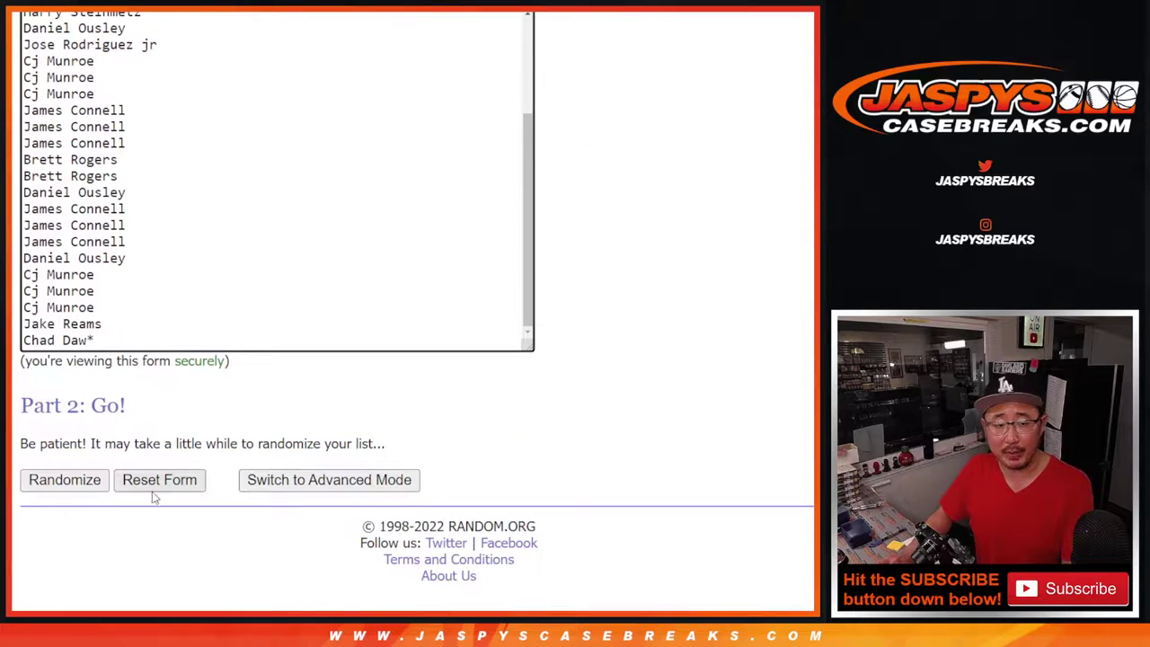
left_click(59, 480)
scroll(49, 476, "down", 10)
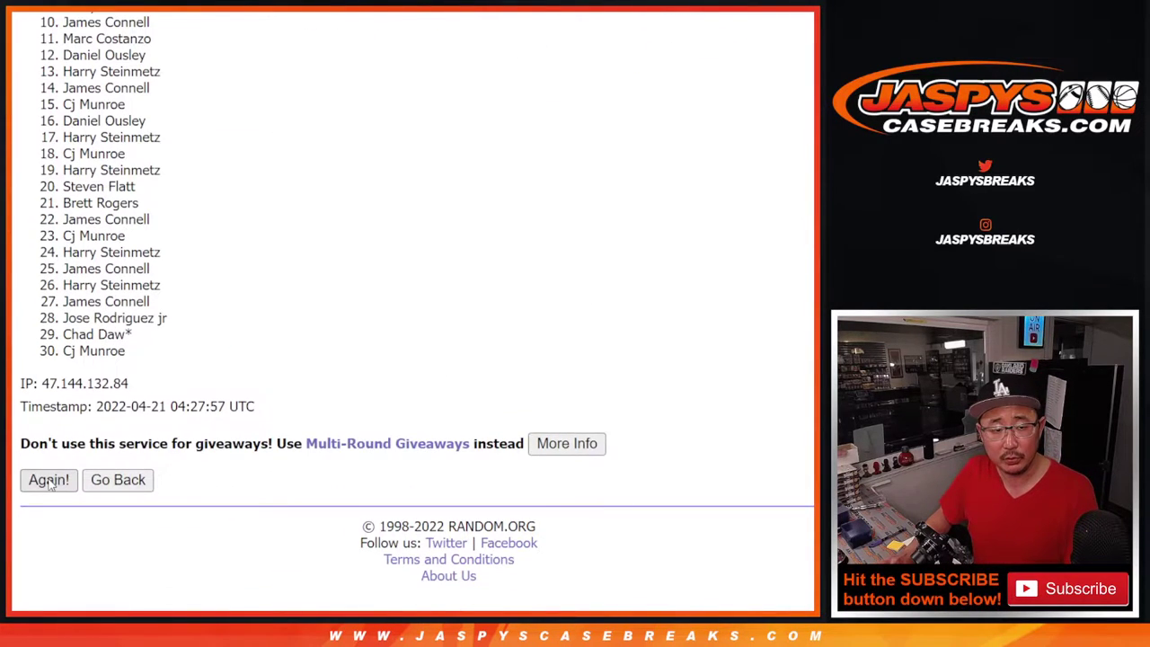
left_click(46, 477)
scroll(50, 486, "down", 5)
left_click(48, 480)
scroll(51, 485, "down", 5)
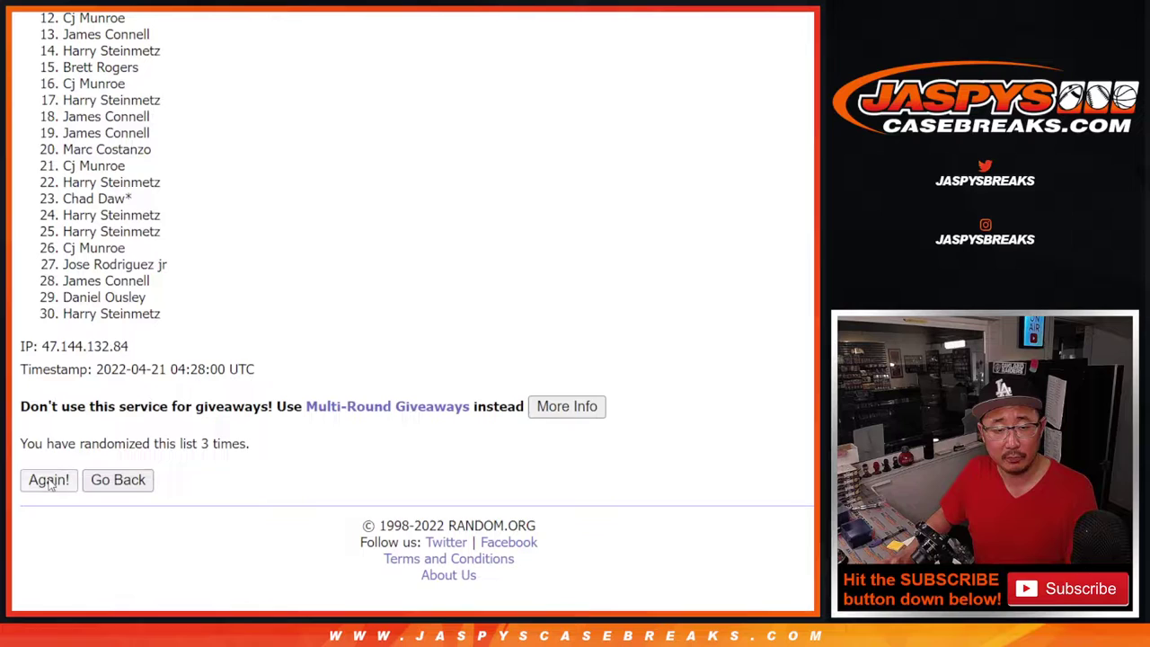
left_click(49, 480)
scroll(51, 486, "down", 5)
left_click(49, 480)
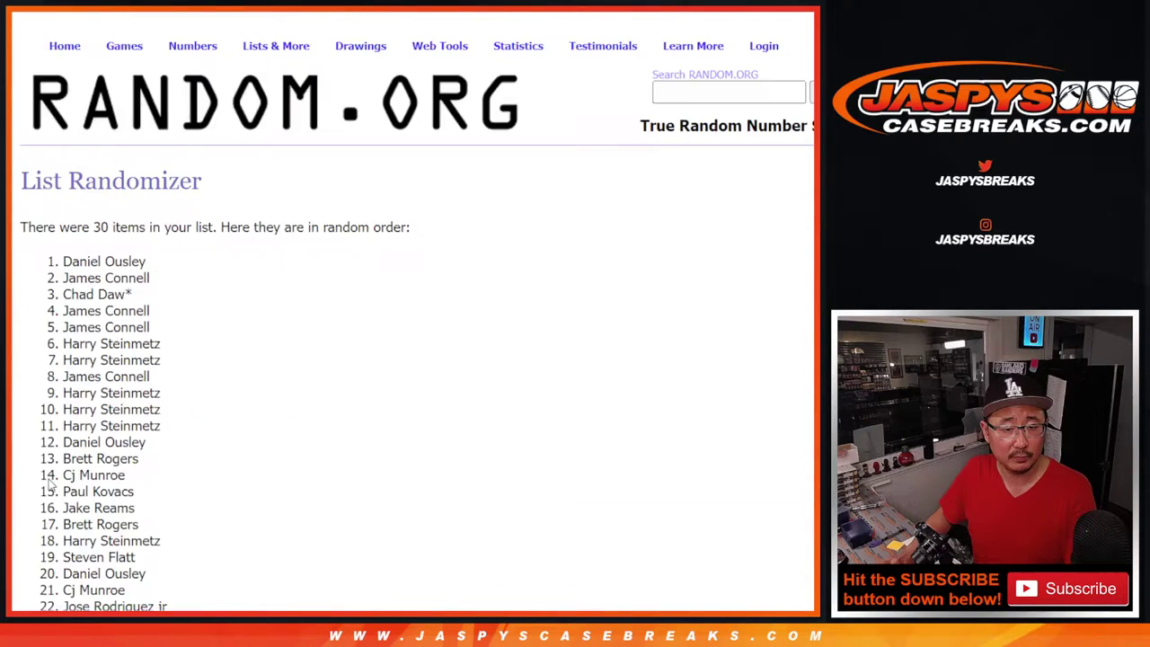
scroll(50, 484, "down", 5)
left_click(48, 480)
scroll(51, 485, "down", 5)
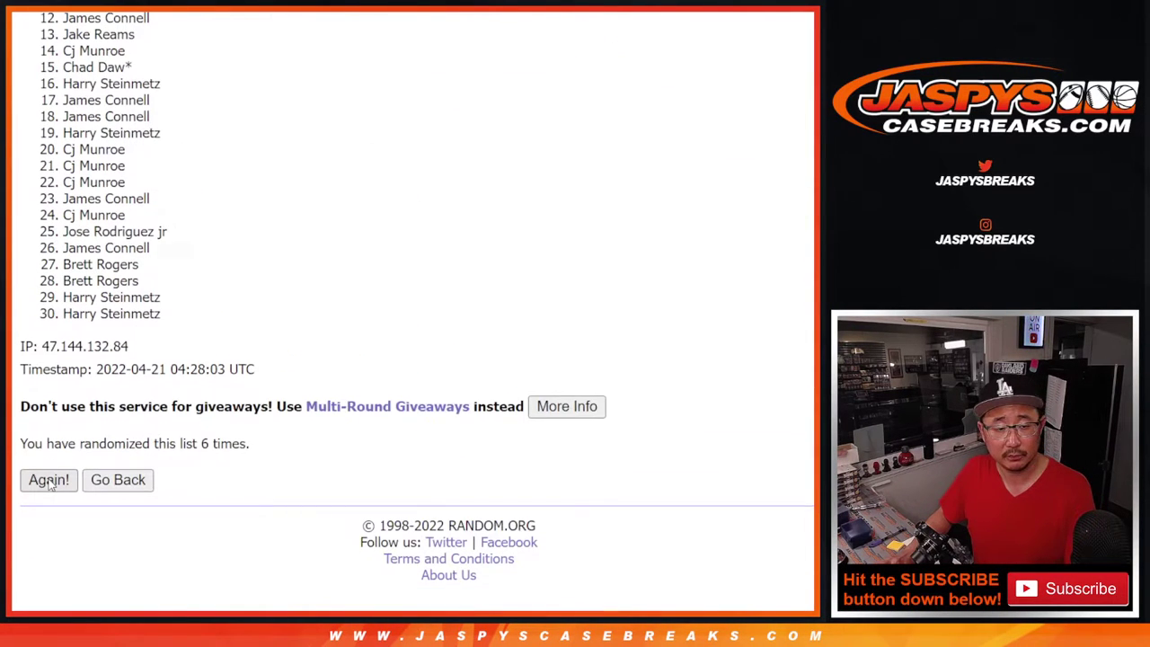
left_click(49, 479)
scroll(51, 486, "down", 5)
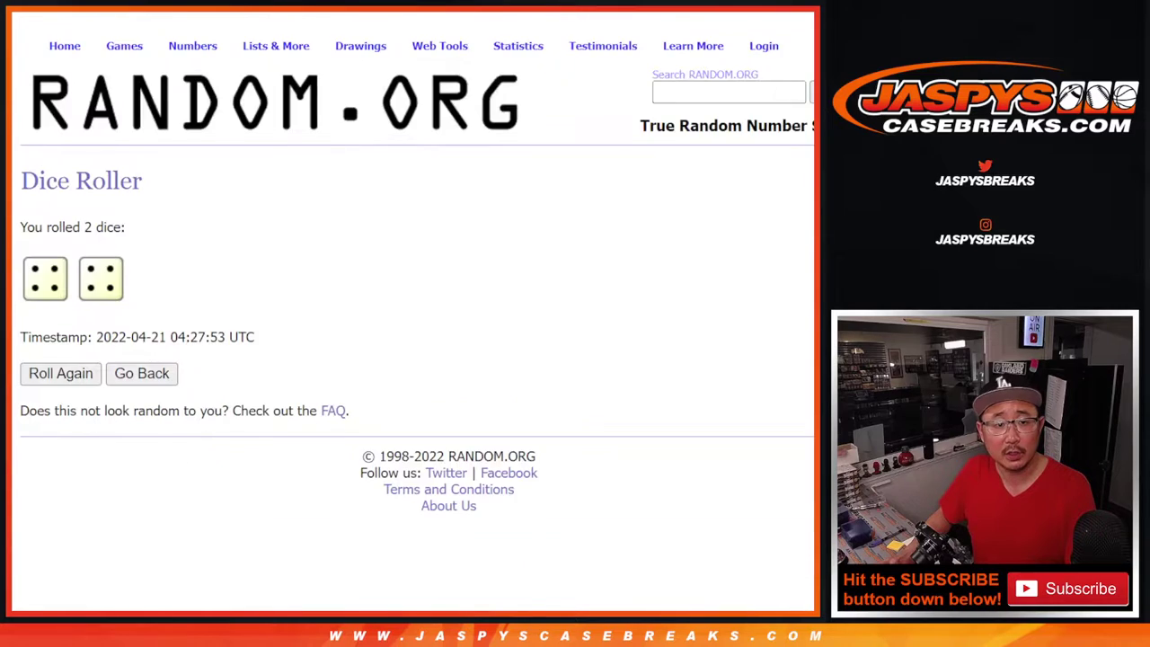
left_click(49, 480)
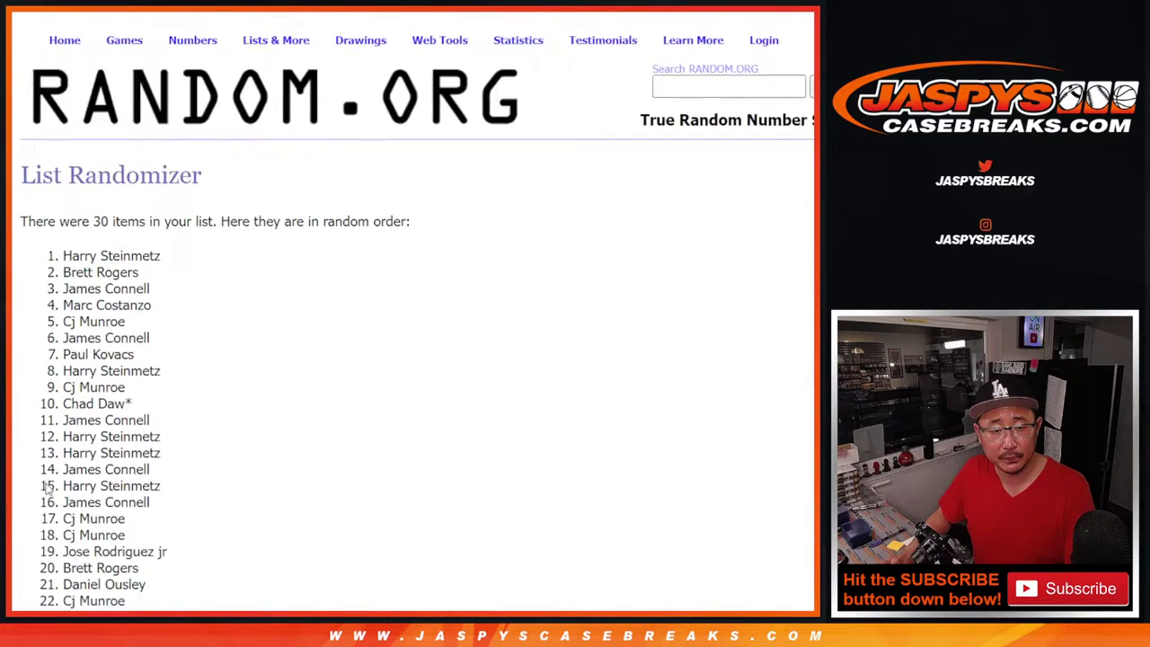
Paste the 30 shuffled names into column A of the spreadsheet and return to the browser
scroll(50, 486, "down", 5)
scroll(55, 283, "up", 5)
mouse_move(61, 199)
left_mouse_down()
mouse_move(188, 575)
mouse_move(184, 320)
left_mouse_up()
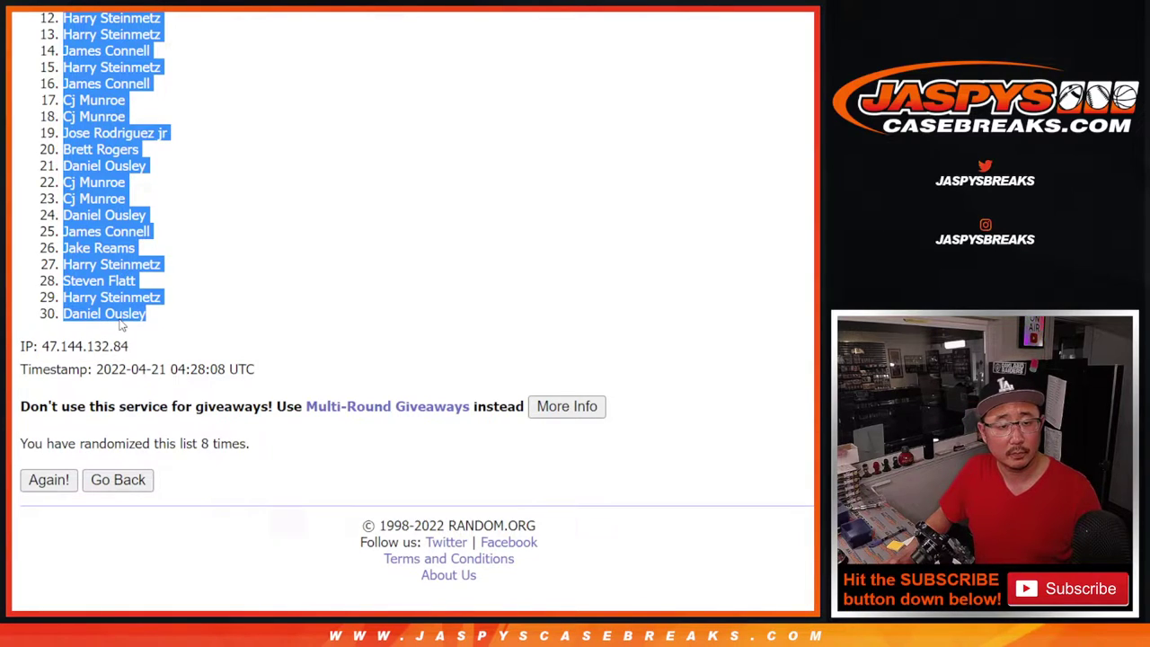
key("ctrl+Tab")
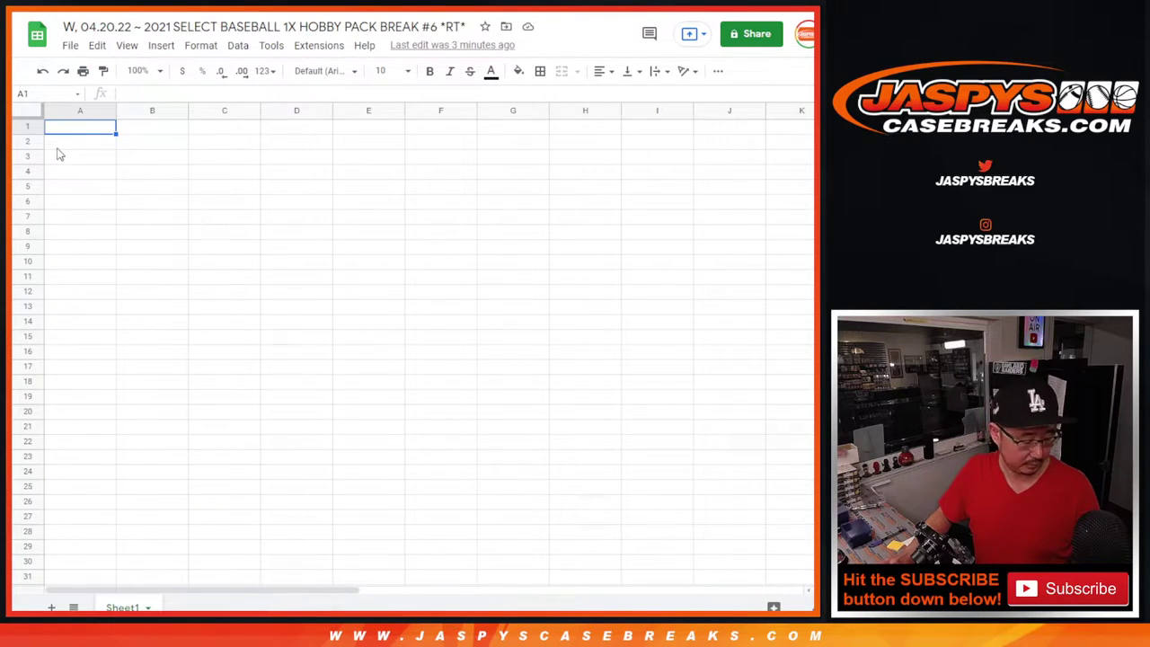
key("ctrl+v")
key("ctrl+Tab")
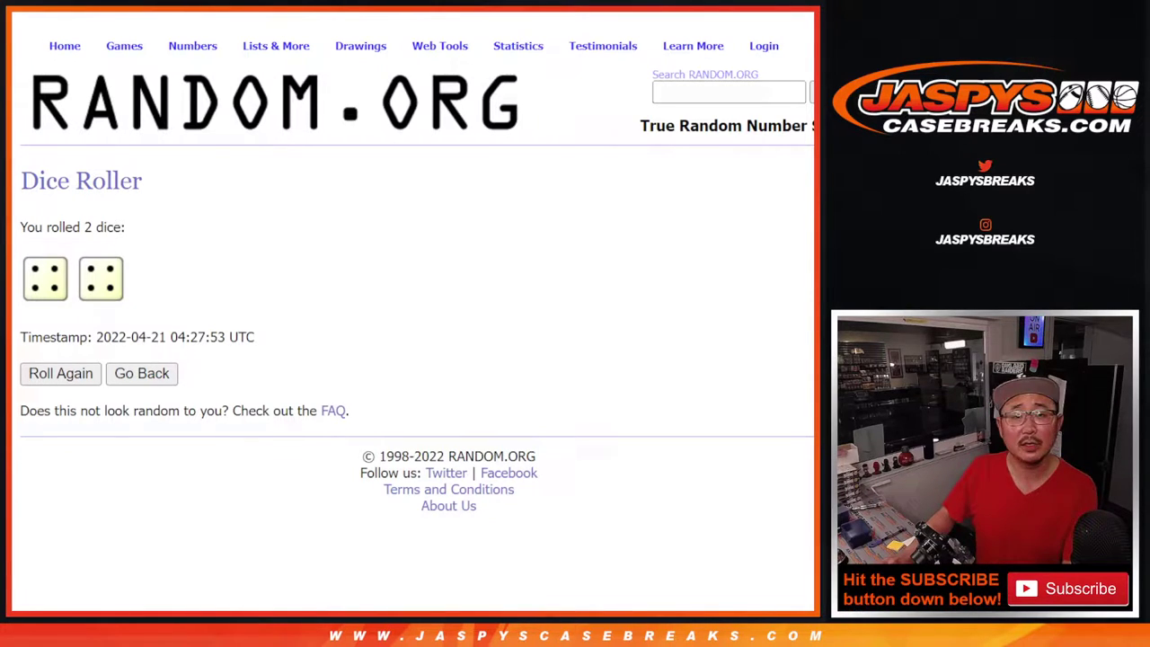
Randomize the 30-team MLB list eight times on RANDOM.ORG
key("ctrl+Tab")
scroll(85, 483, "down", 3)
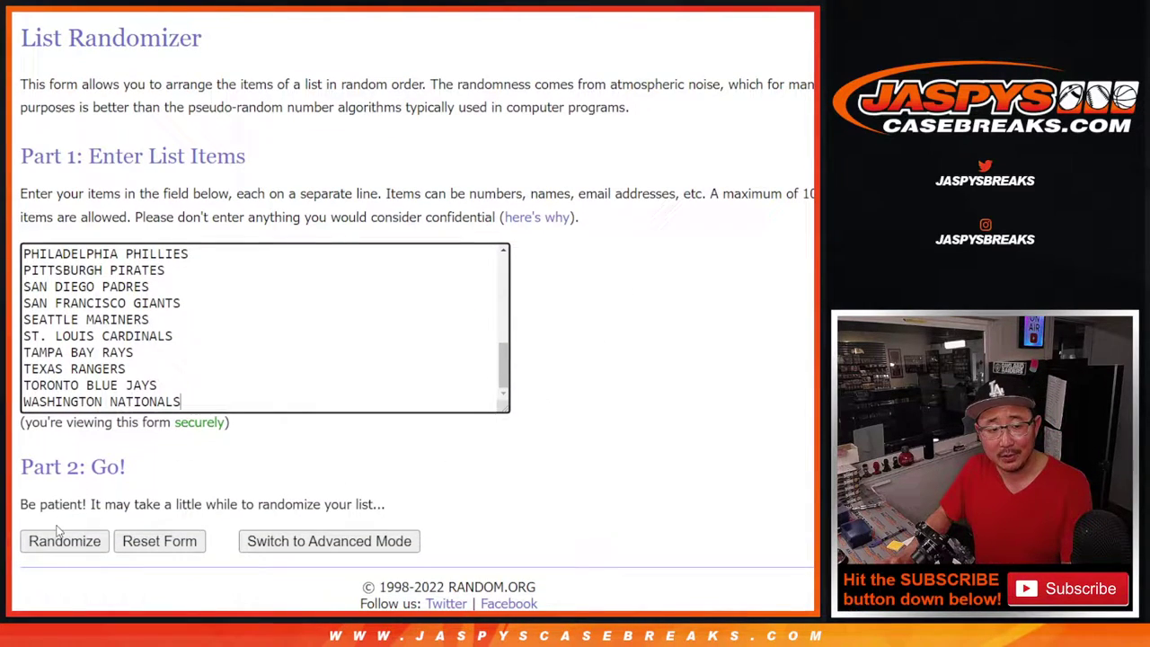
left_click(68, 544)
scroll(63, 537, "down", 4)
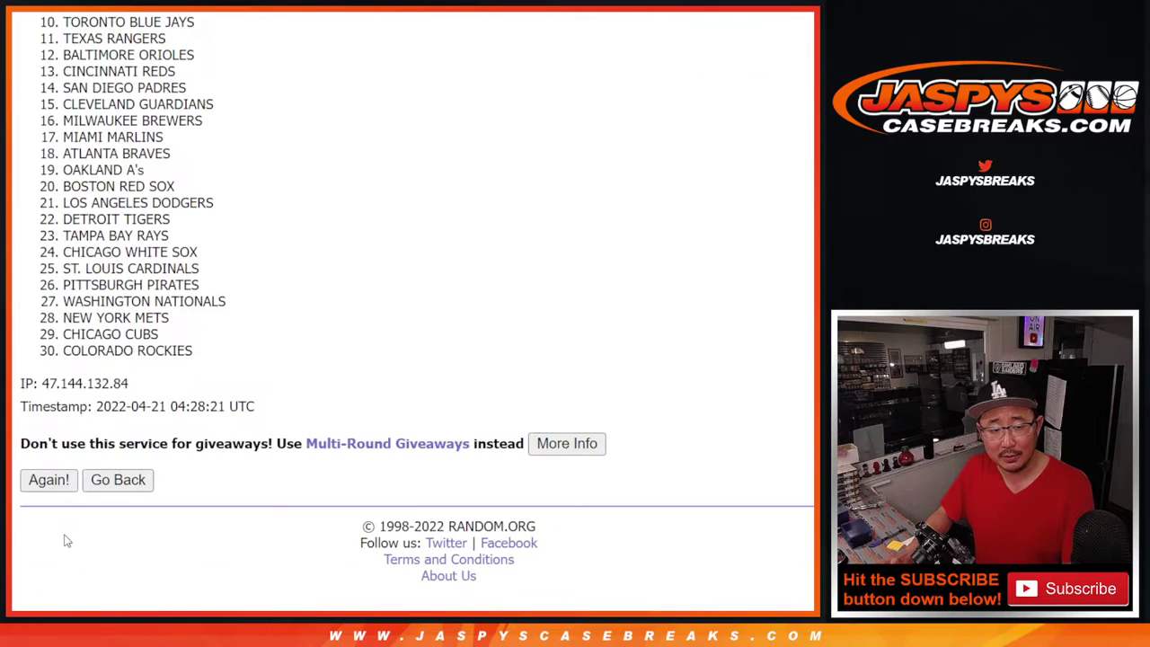
left_click(47, 480)
scroll(61, 484, "down", 5)
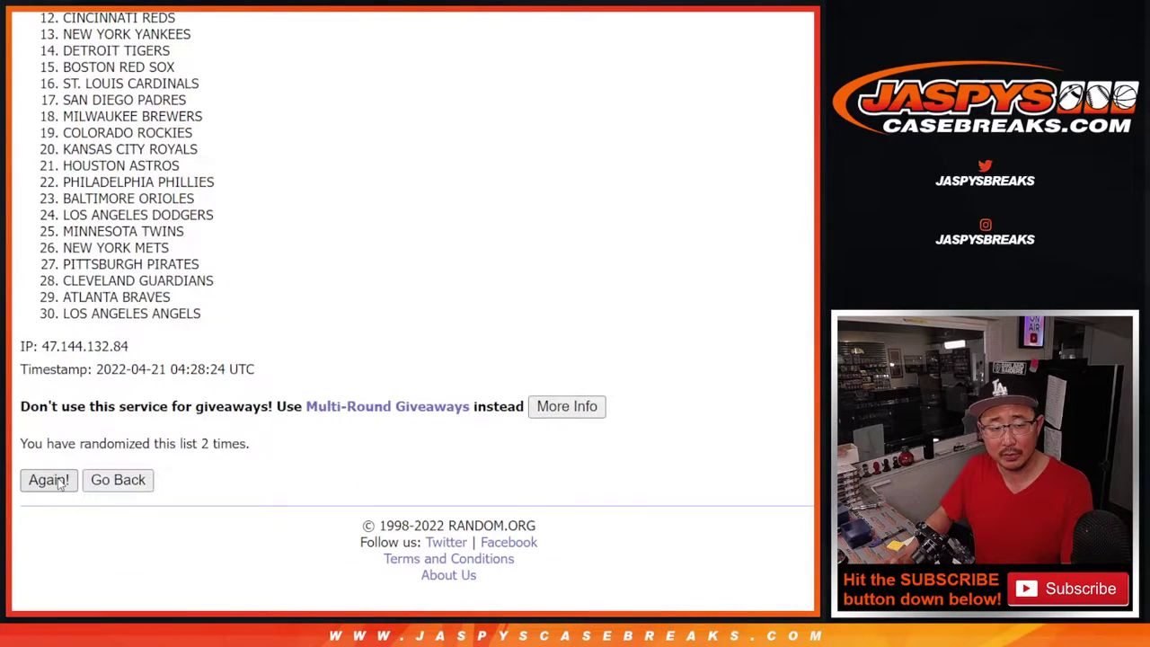
left_click(50, 481)
scroll(51, 486, "down", 1)
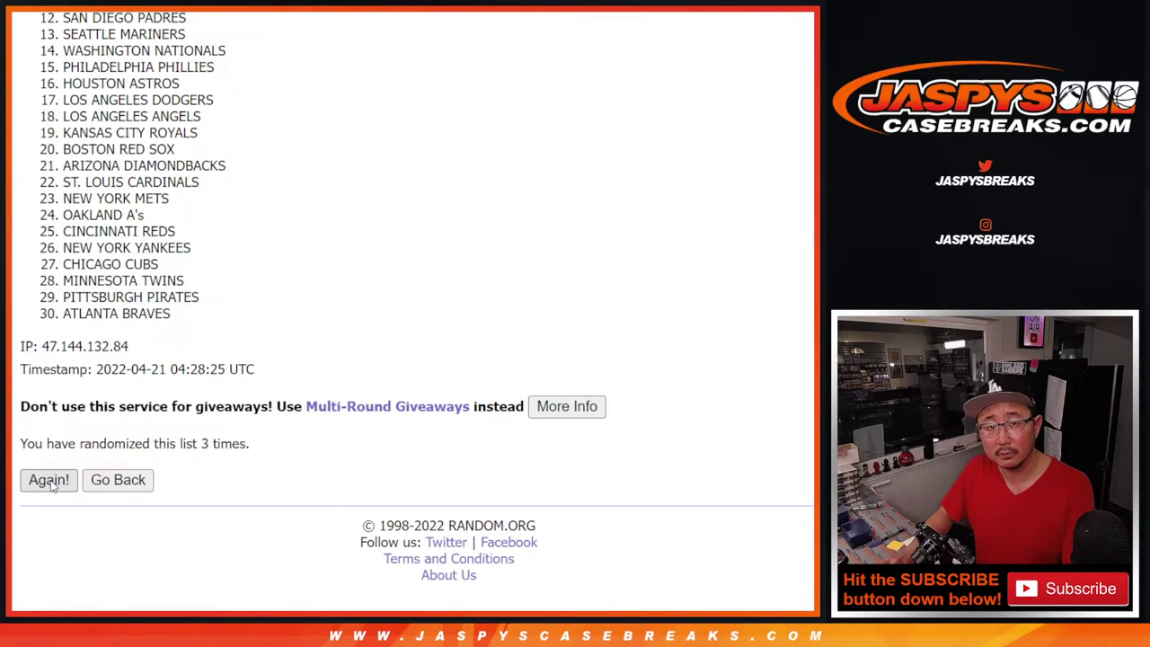
left_click(49, 481)
scroll(232, 165, "down", 5)
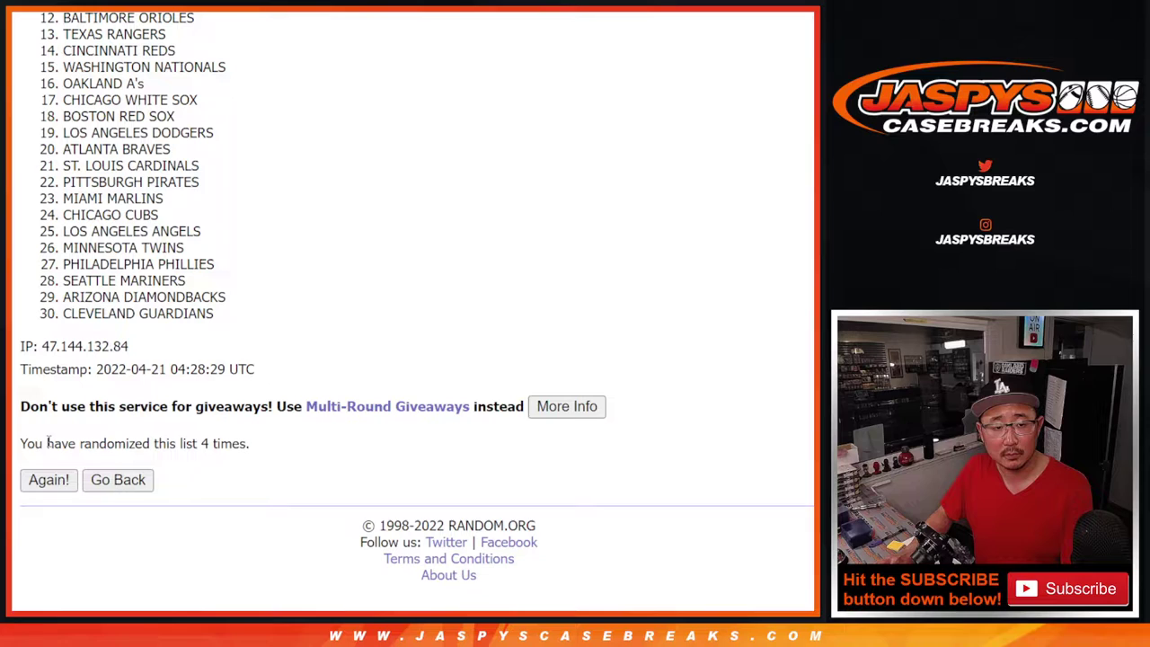
left_click(50, 482)
scroll(49, 482, "down", 5)
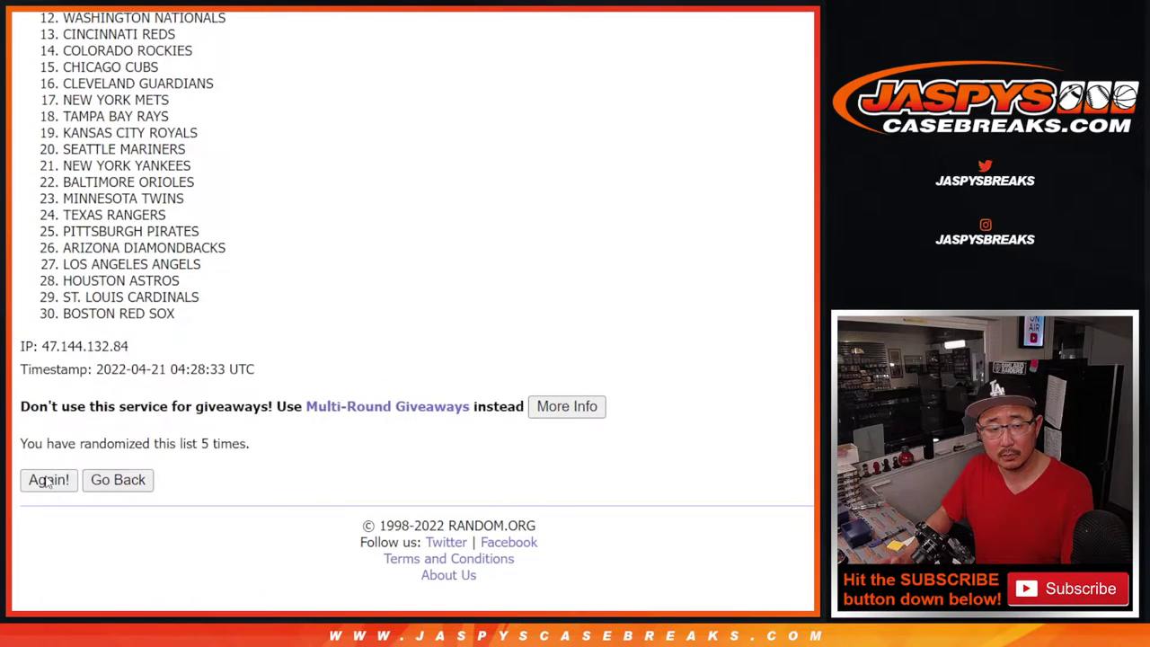
left_click(48, 480)
scroll(47, 481, "down", 5)
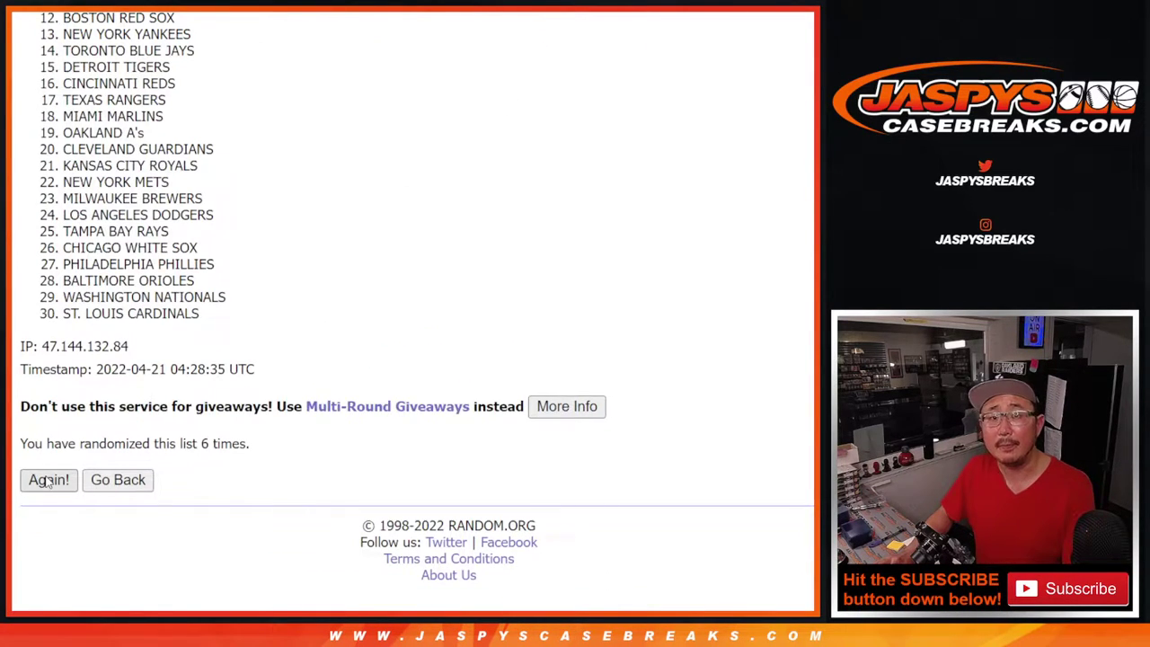
left_click(49, 481)
scroll(49, 481, "down", 5)
left_click(48, 481)
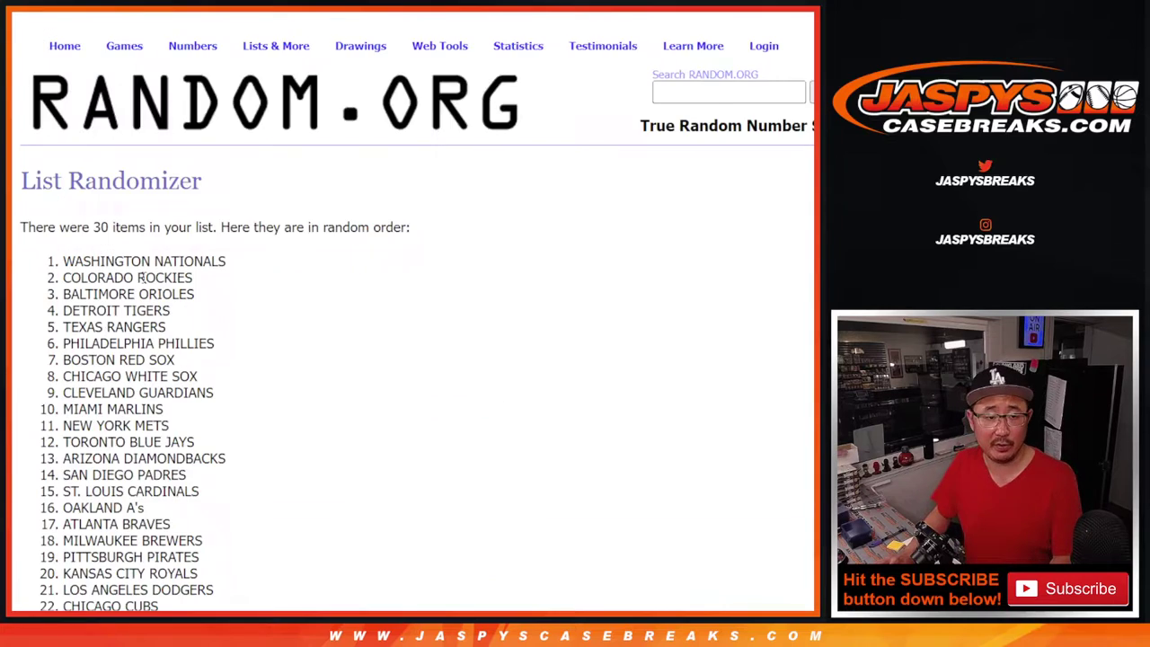
Select the final team order, from Washington Nationals to Minnesota Twins
scroll(139, 278, "down", 5)
scroll(82, 153, "up", 3)
mouse_move(64, 51)
left_mouse_down()
mouse_move(257, 494)
mouse_move(266, 547)
mouse_move(264, 532)
left_mouse_up()
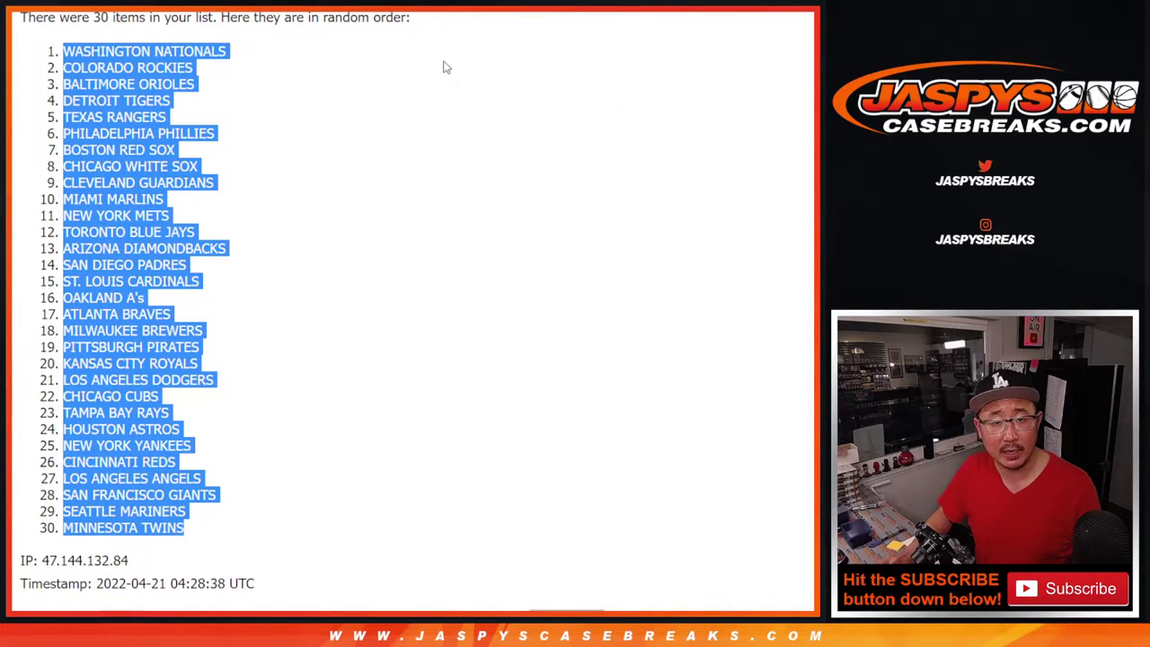
Paste the 30 teams into column B starting at B1
key("ctrl+c")
left_click(171, 128)
key("ctrl+v")
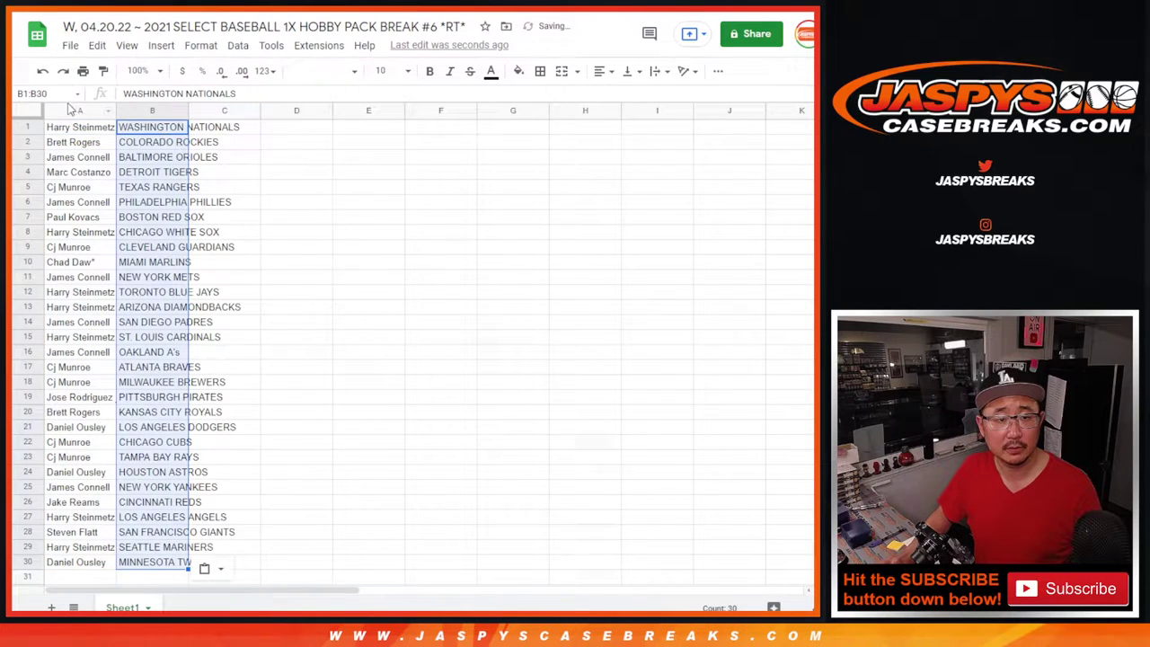
Set the whole sheet to Vollkorn font, size 12
left_click(26, 114)
left_click(320, 71)
left_click(337, 206)
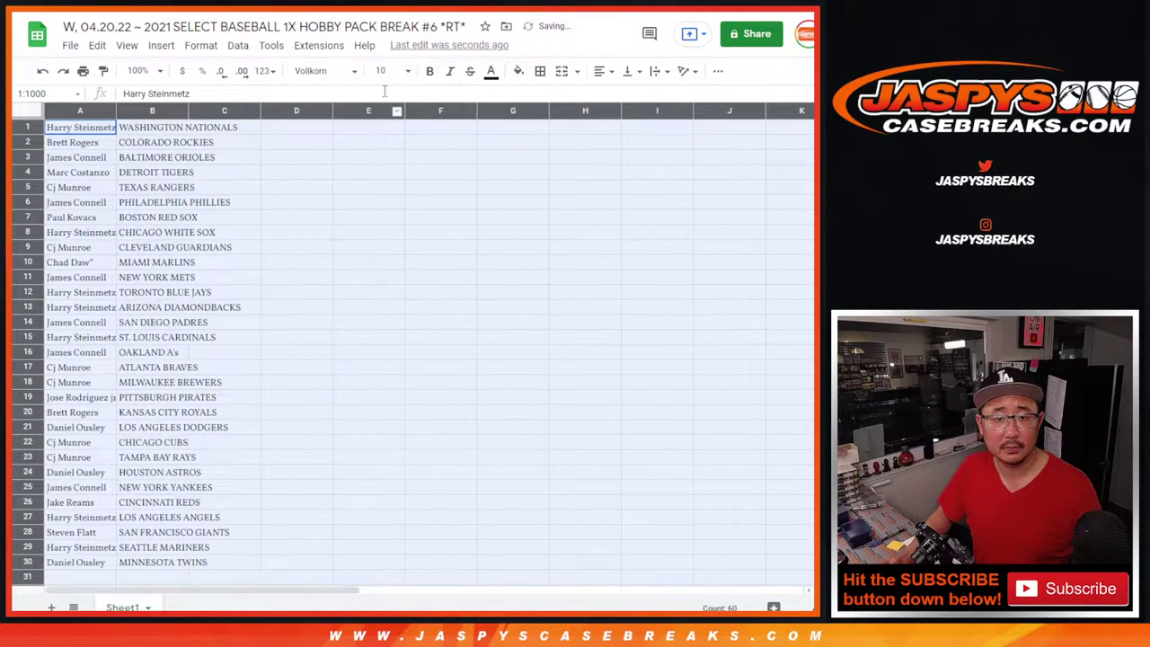
left_click(384, 72)
key("Return")
Zoom to 150%, autofit columns A and B, and select the name–team rows
left_click(139, 71)
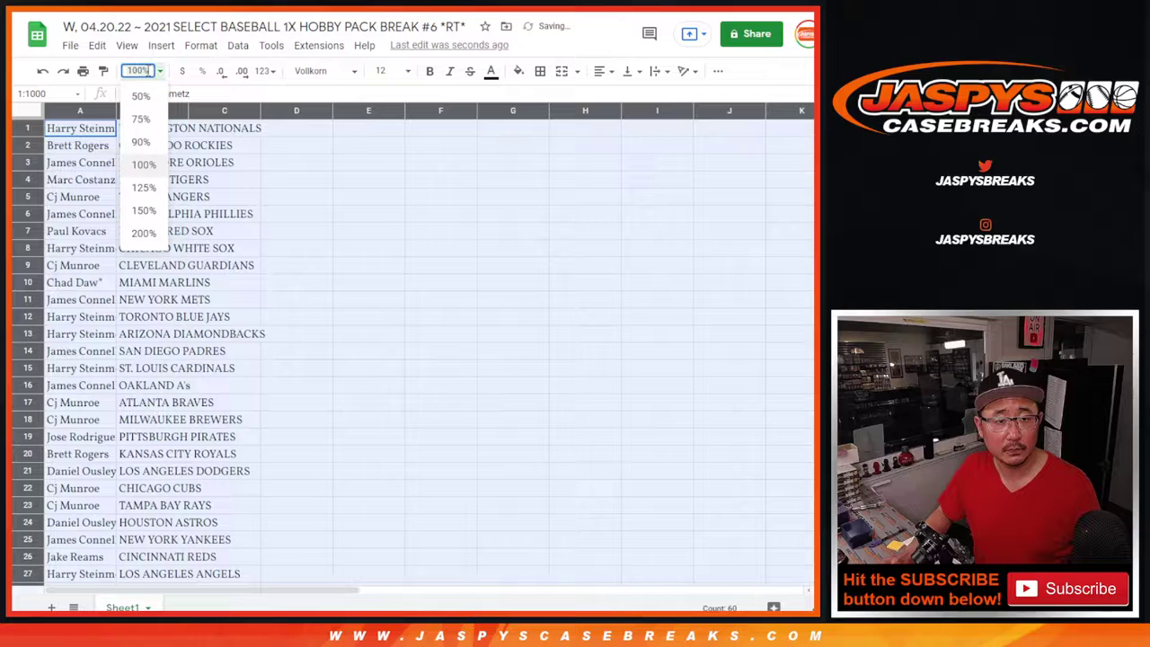
left_click(144, 210)
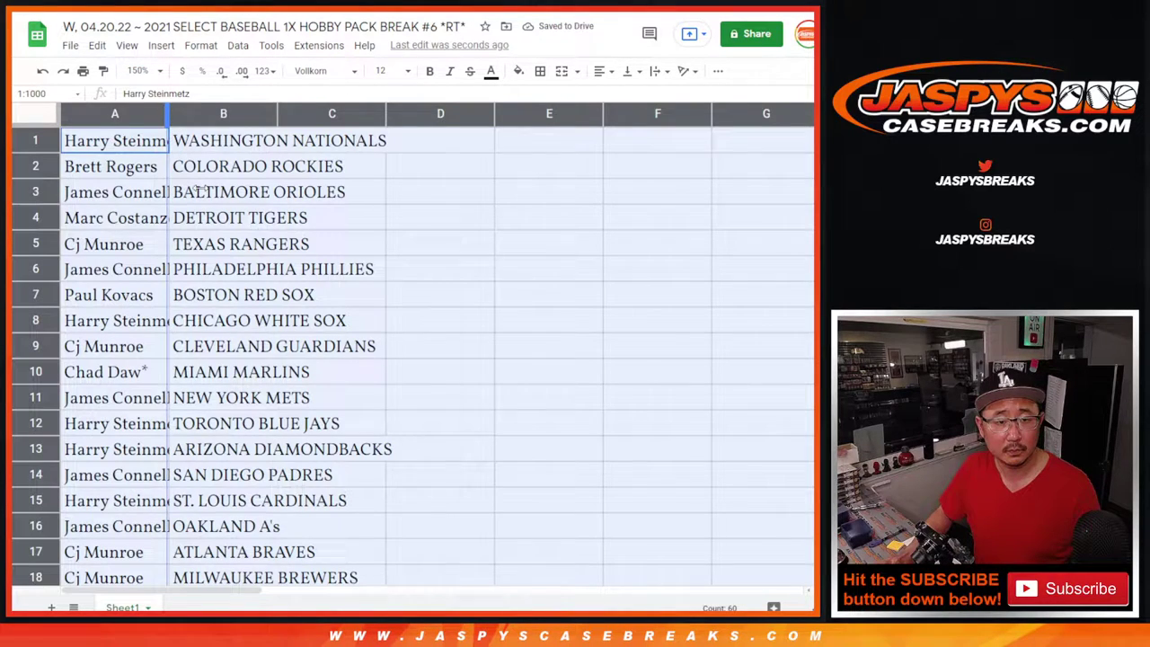
double_click(169, 114)
left_click(274, 503, "shift")
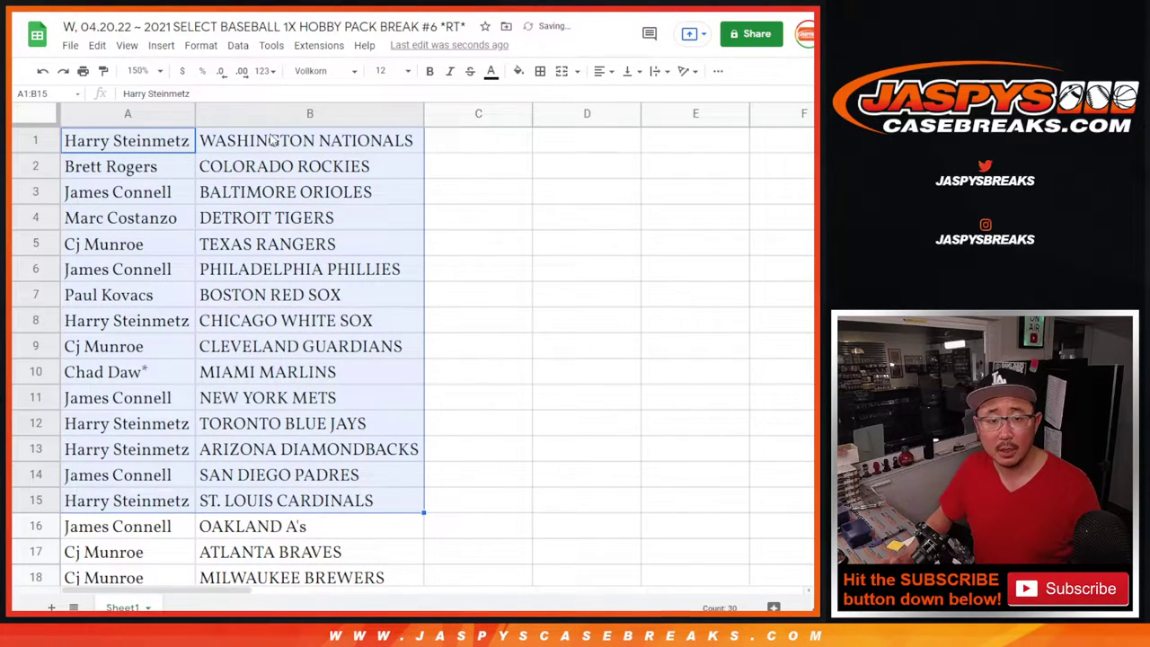
scroll(286, 457, "down", 5)
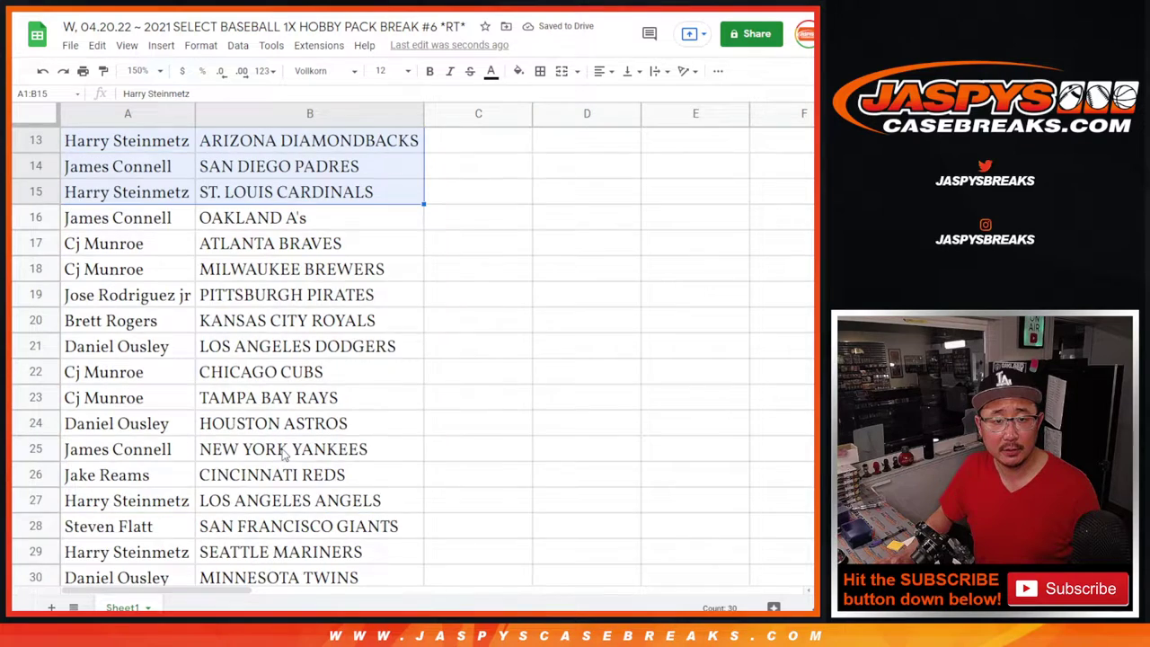
left_click(173, 168)
left_click(234, 544, "shift")
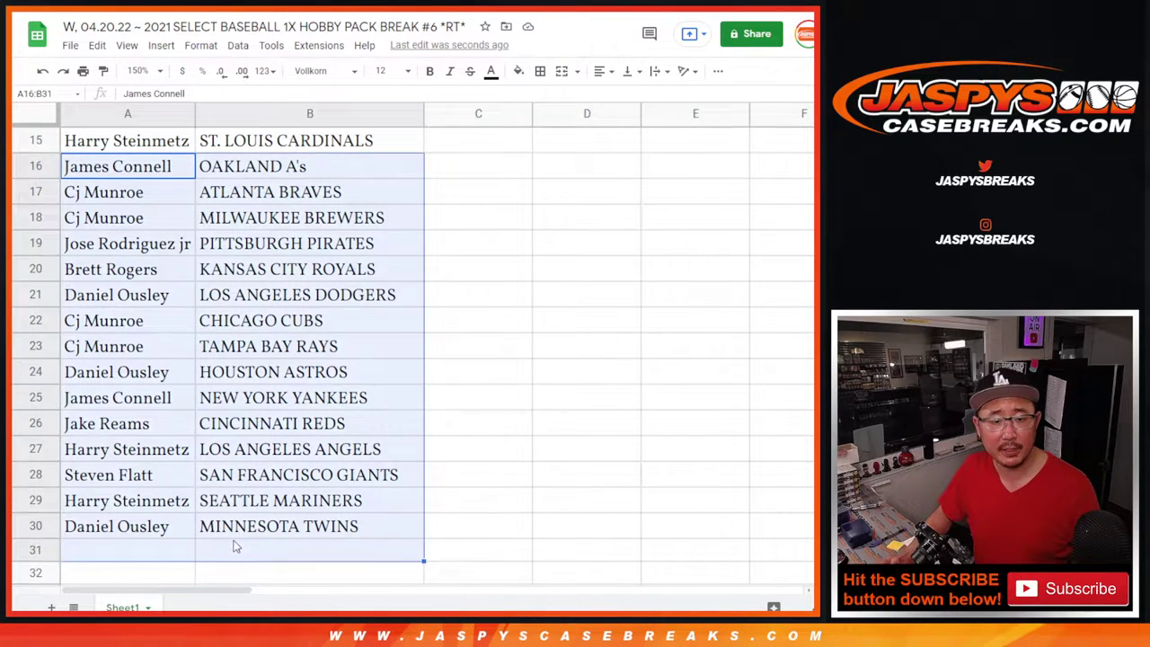
scroll(306, 198, "up", 5)
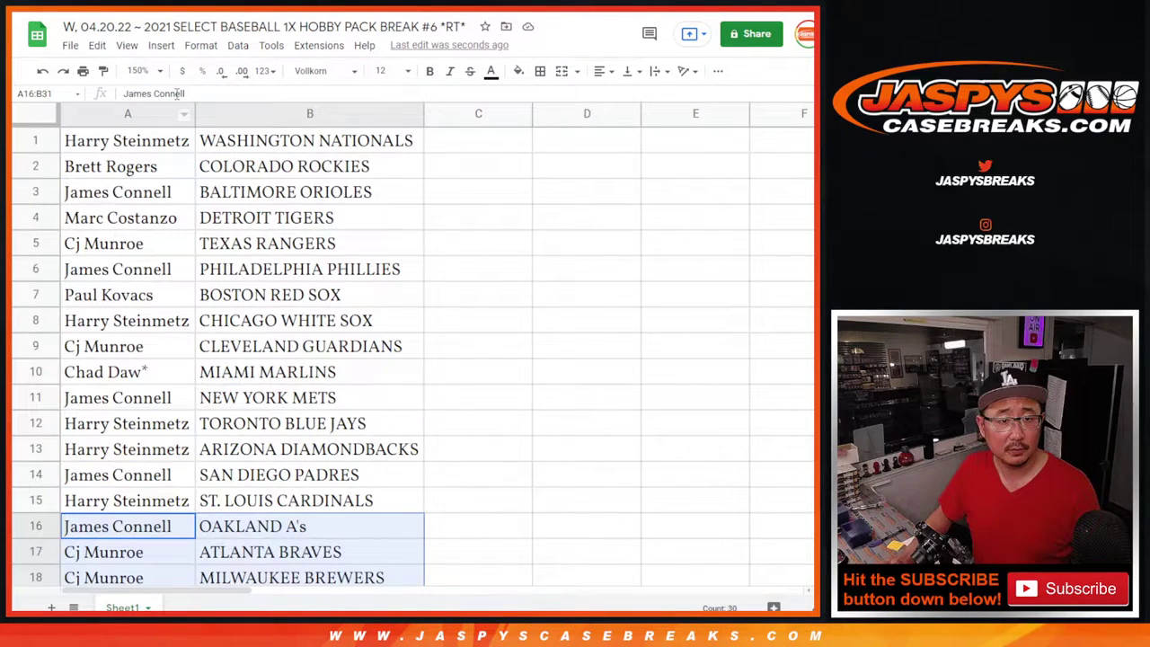
Set zoom to 88% and sort the sheet A to Z by team in column B
left_click(144, 70)
type("88")
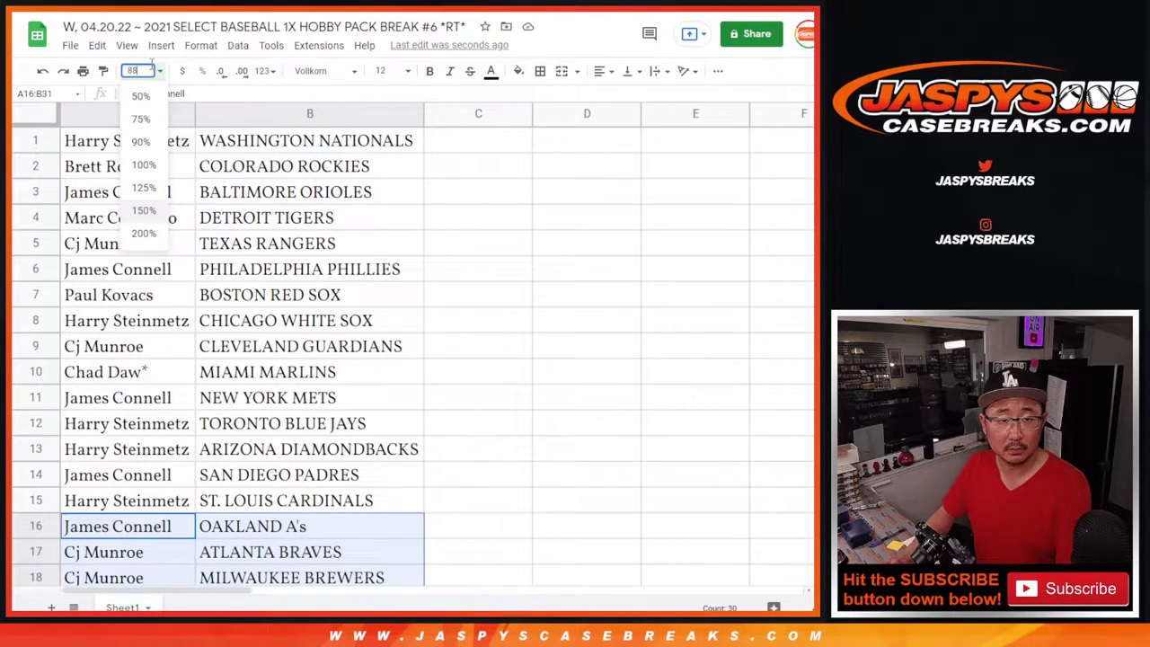
key("Return")
right_click(185, 109)
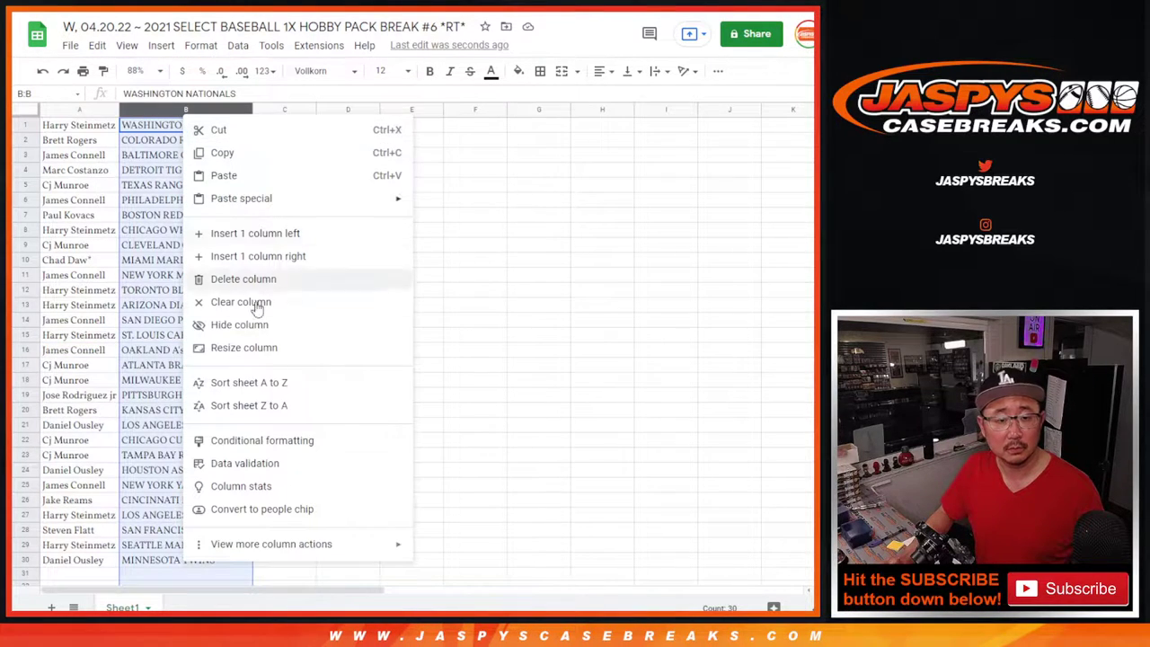
left_click(270, 383)
Add all borders to A1:B30 and set print settings to portrait orientation
left_click(115, 246)
key("ctrl+a")
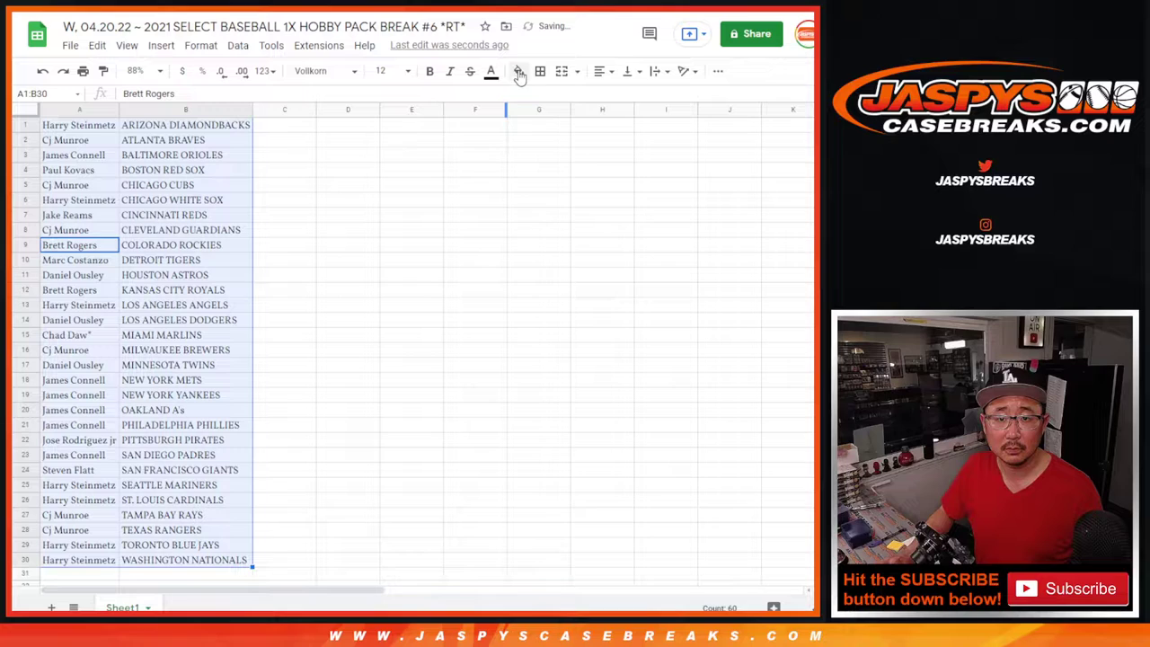
left_click(540, 71)
left_click(545, 100)
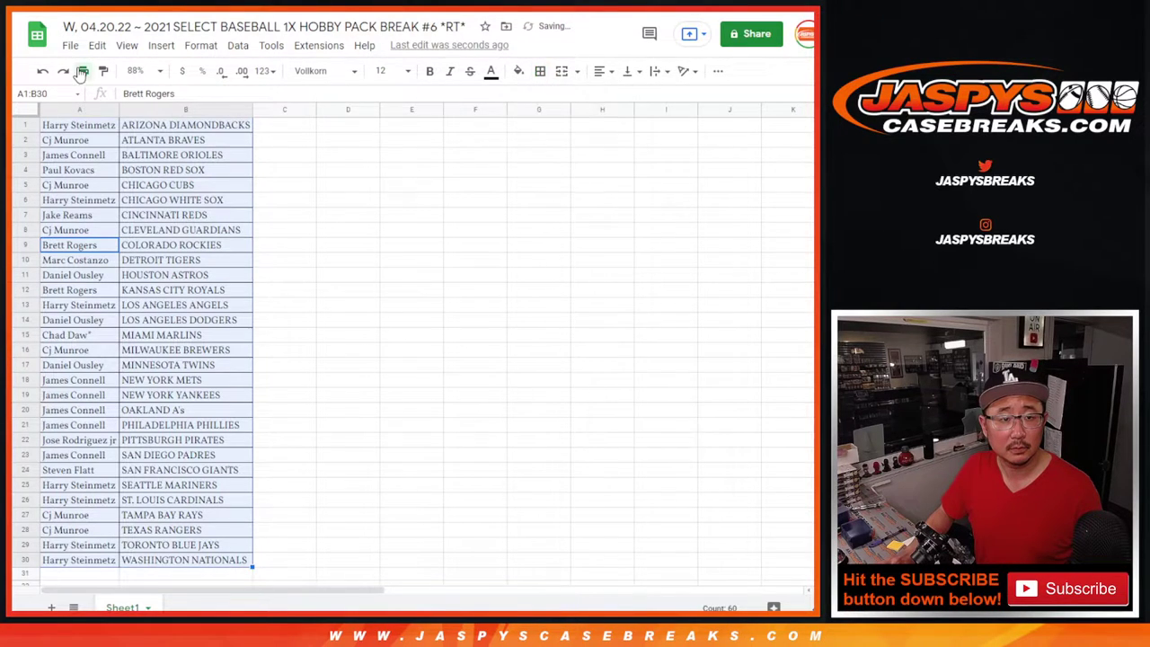
left_click(82, 71)
left_click(728, 204)
Add the workbook title to the print header and continue to printing
left_click(688, 384)
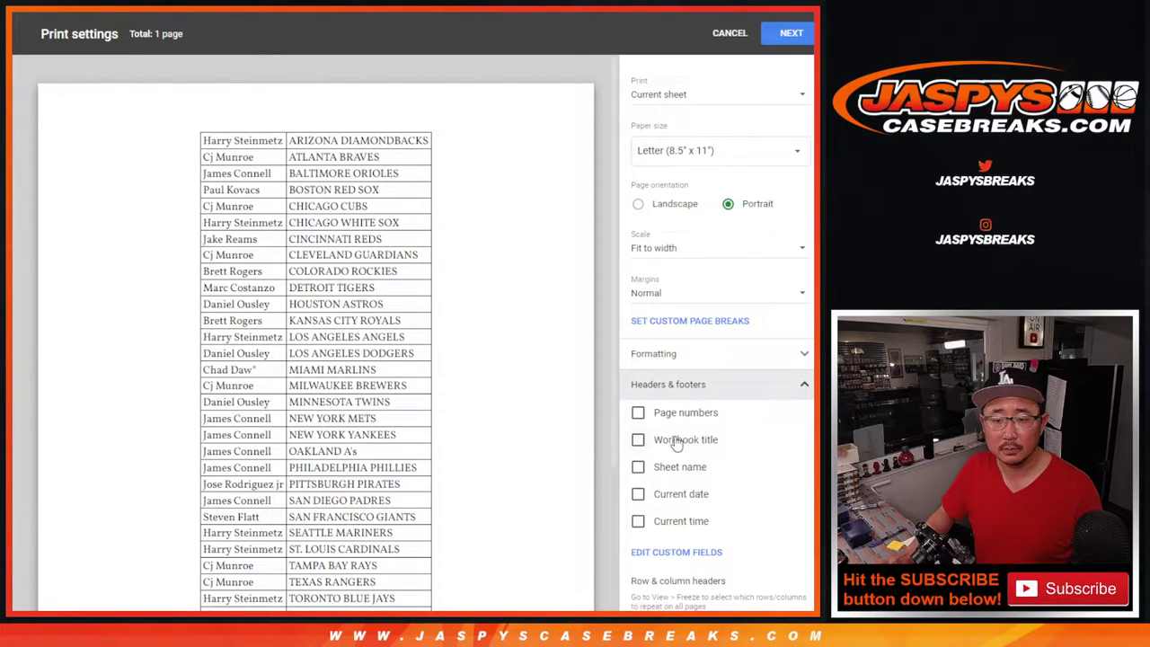
left_click(677, 441)
left_click(791, 33)
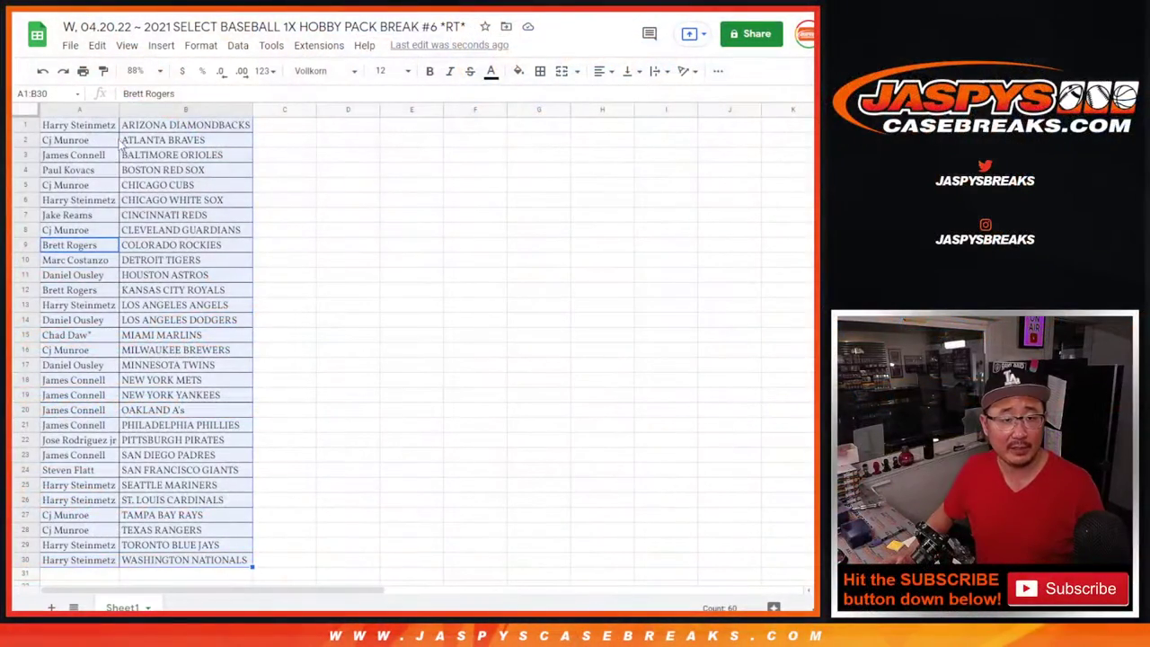
Copy names A1:A30 and paste them into the RANDOM.ORG list entry box
left_click(101, 130)
scroll(165, 284, "down", 4)
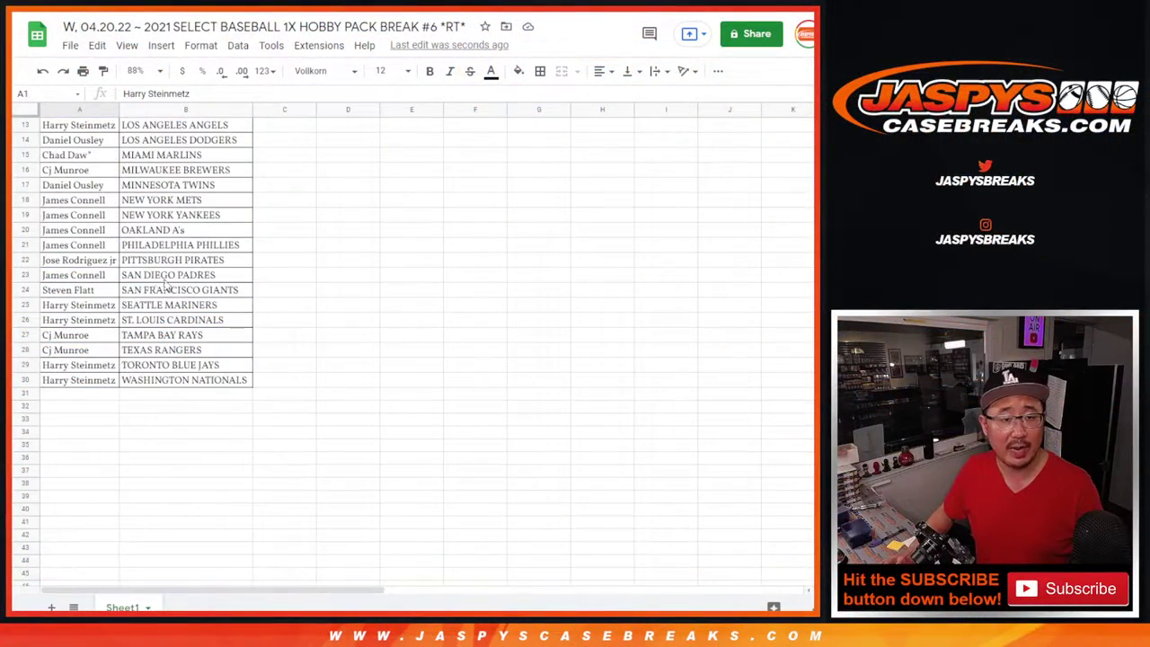
left_click(84, 380, "shift")
scroll(83, 385, "up", 4)
key("ctrl+c")
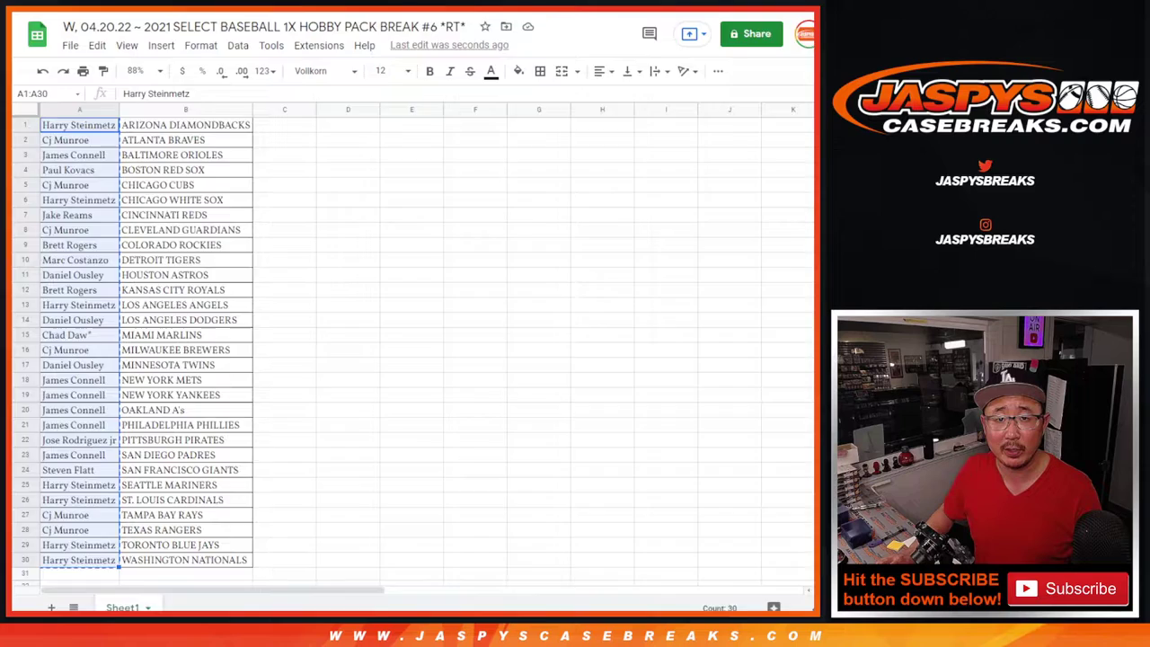
key("alt+Tab")
left_click(355, 410)
key("ctrl+v")
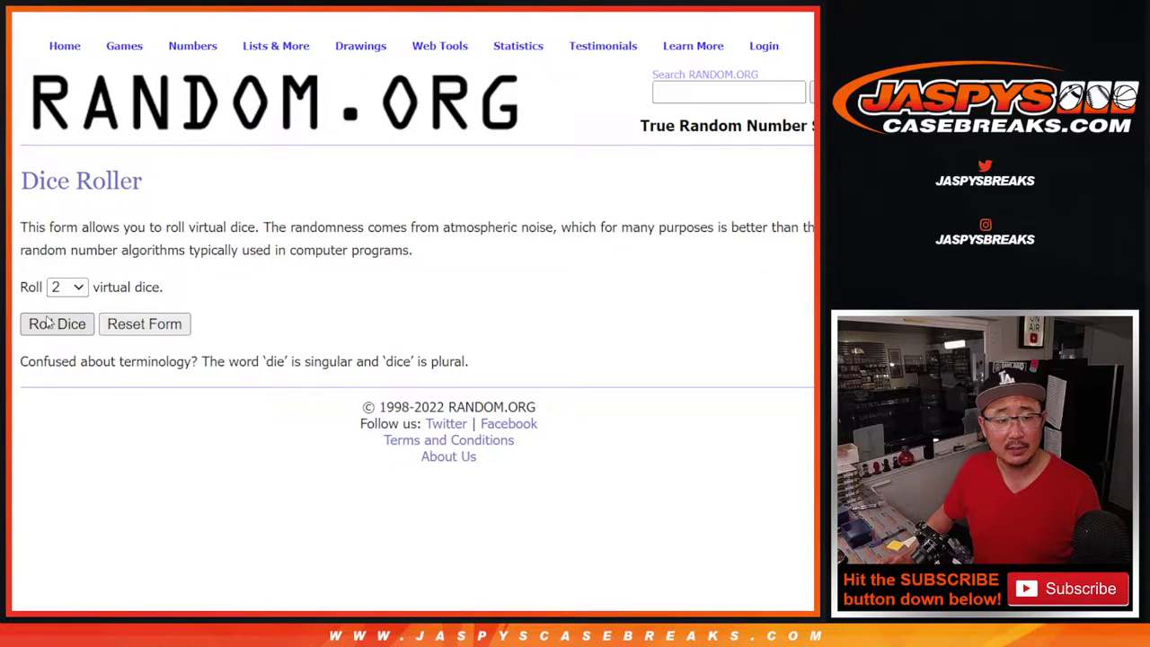
Roll two dice (1 and 4), then randomize the name list five times
left_click(49, 323)
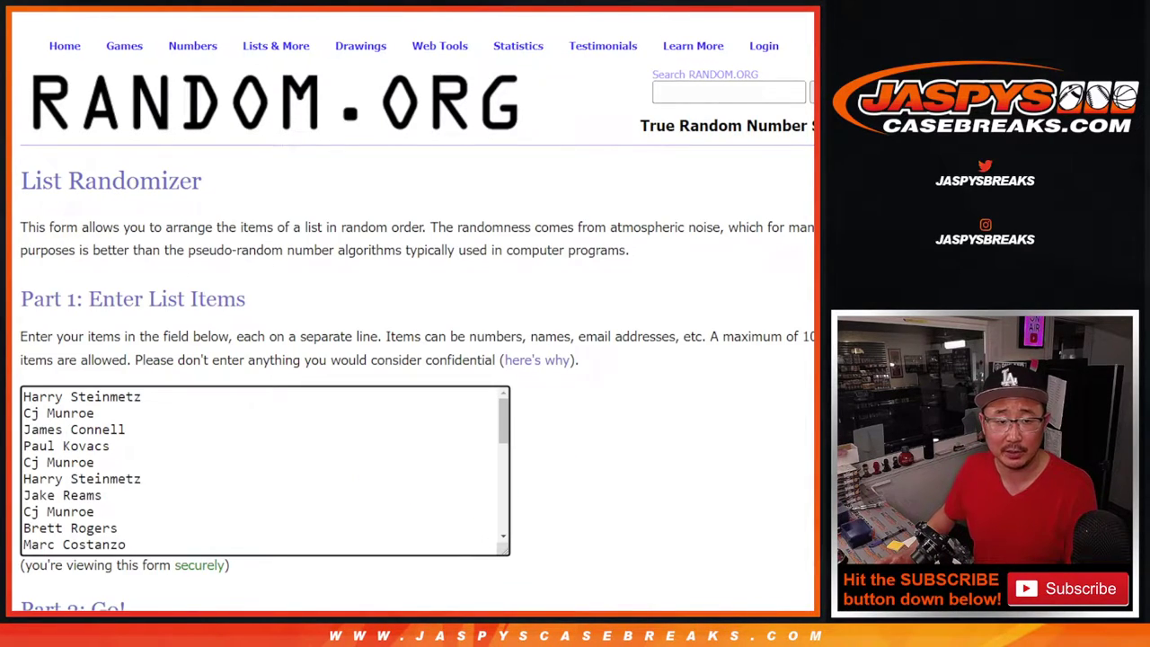
scroll(673, 290, "down", 2)
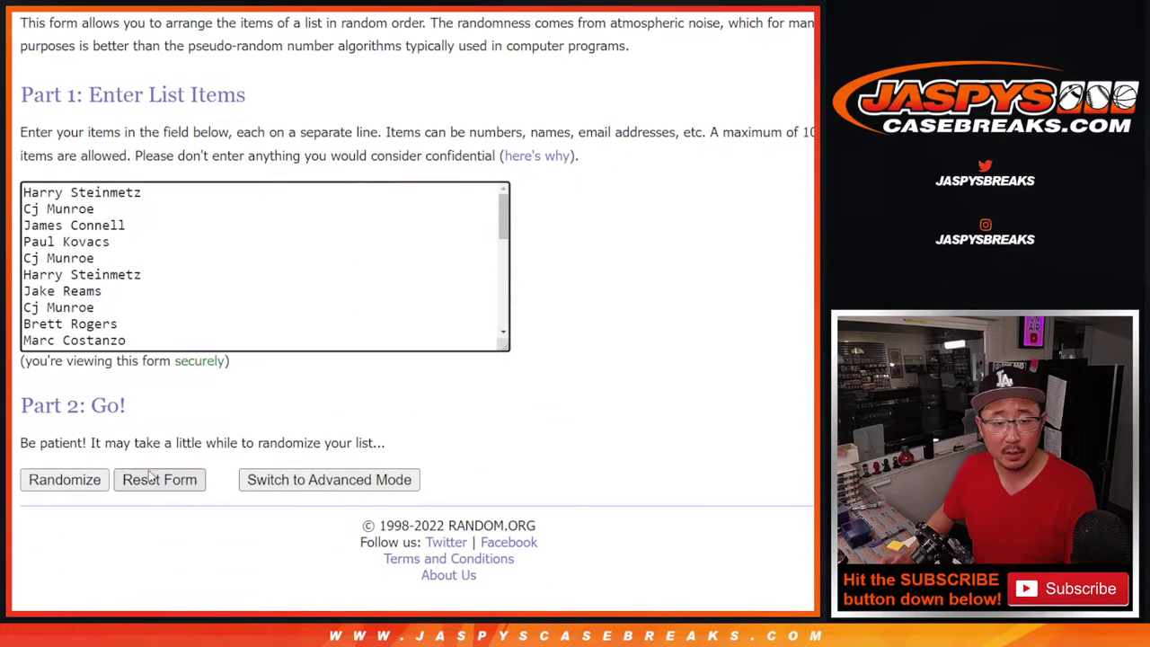
left_click(52, 480)
scroll(51, 485, "down", 4)
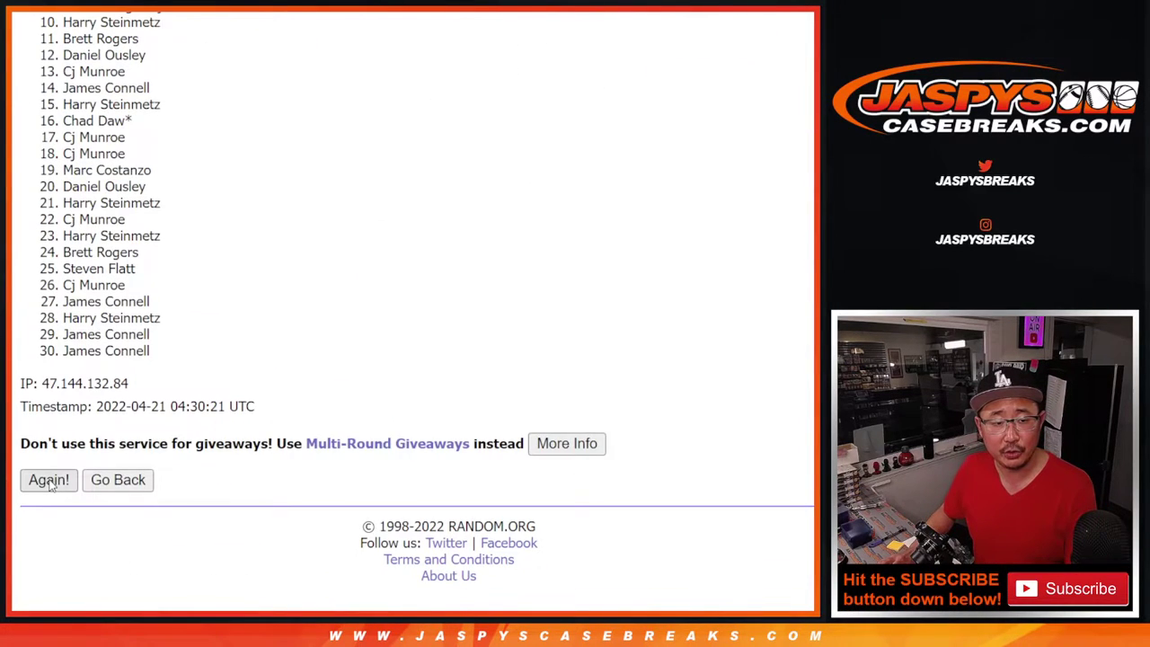
left_click(49, 480)
left_click(49, 481)
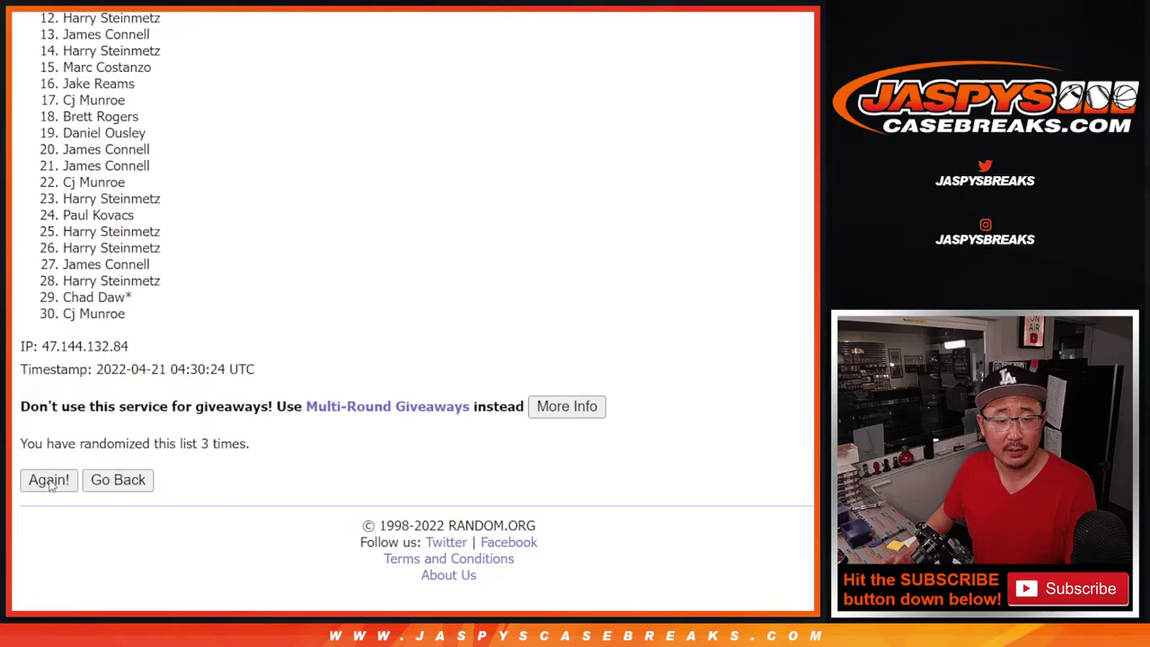
left_click(51, 485)
scroll(48, 480, "down", 5)
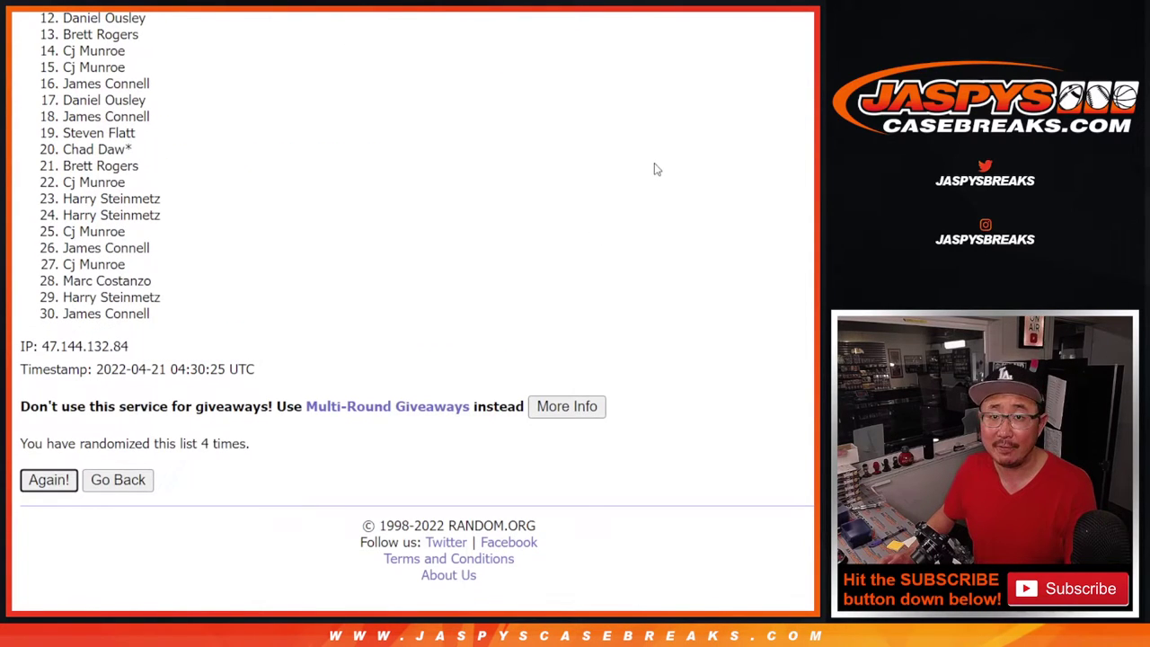
key("Return")
scroll(669, 169, "down", 5)
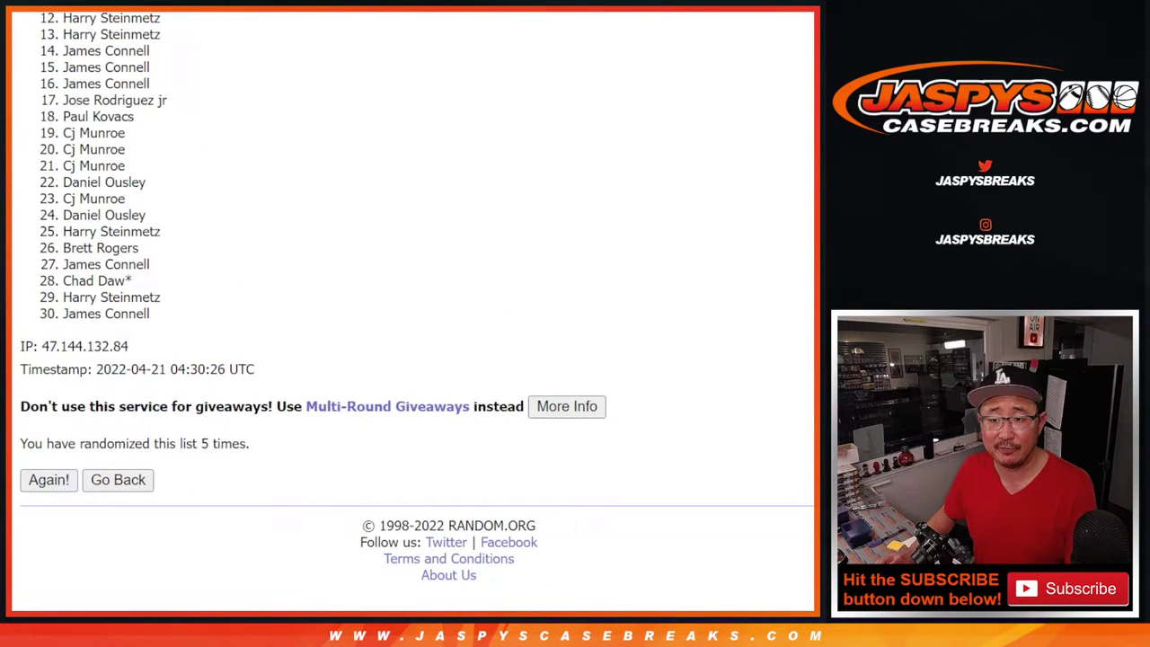
scroll(417, 303, "up", 2)
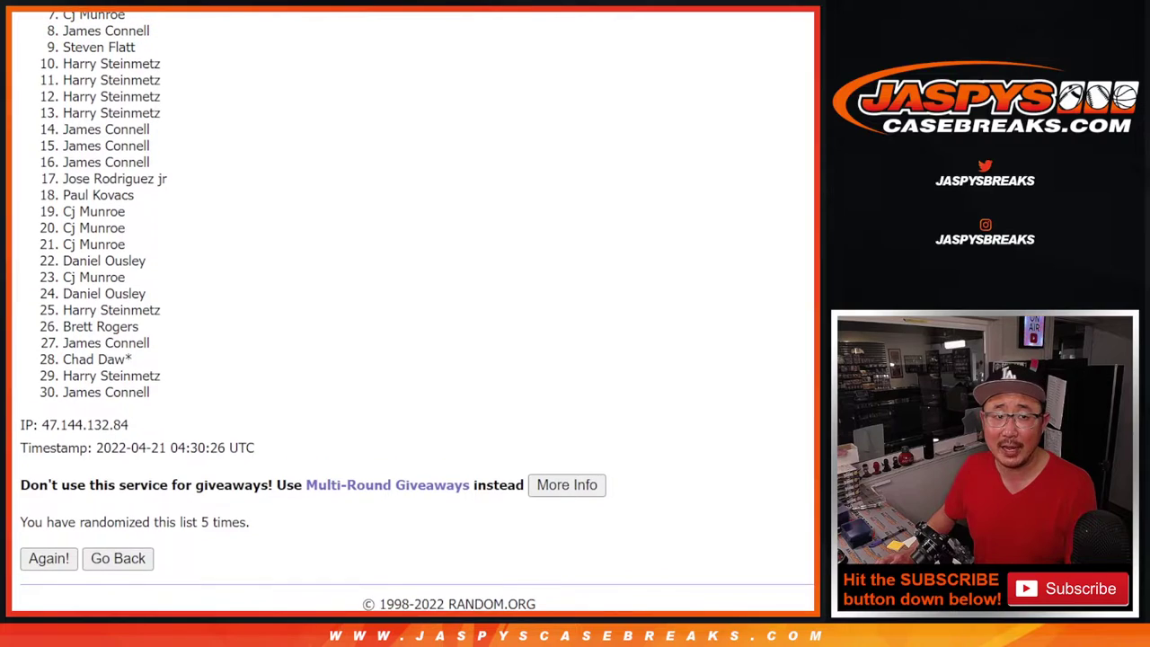
Return to the top of the fifth-shuffled list and highlight names 1 through 6
scroll(417, 303, "up", 1)
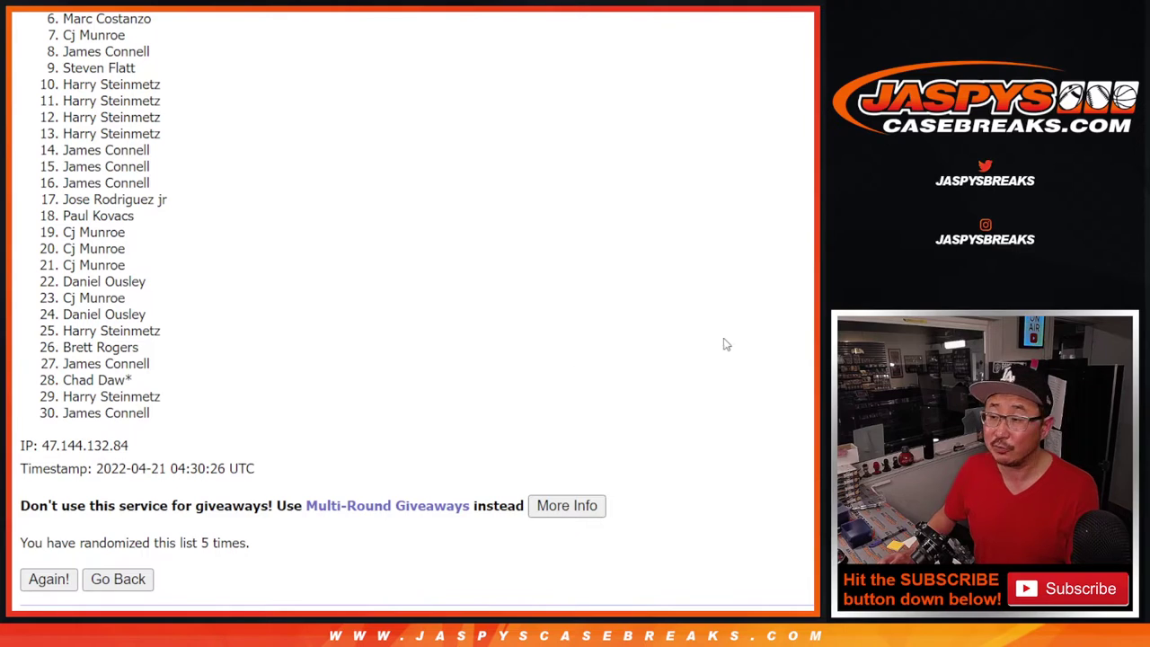
scroll(417, 309, "up", 1)
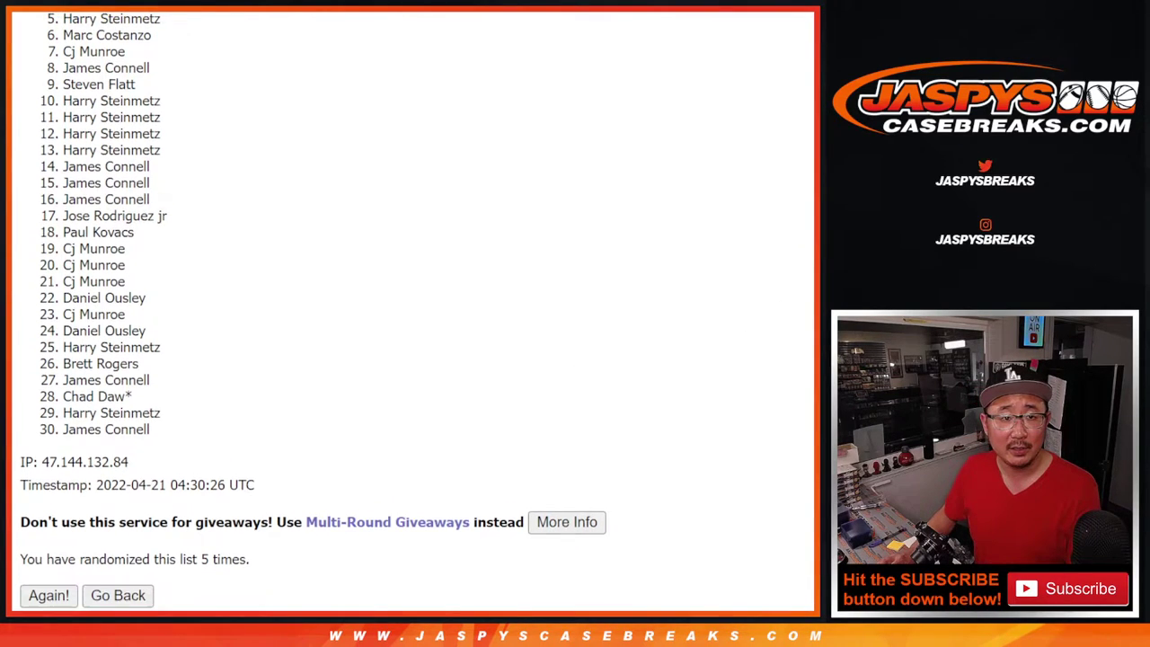
scroll(315, 311, "up", 1)
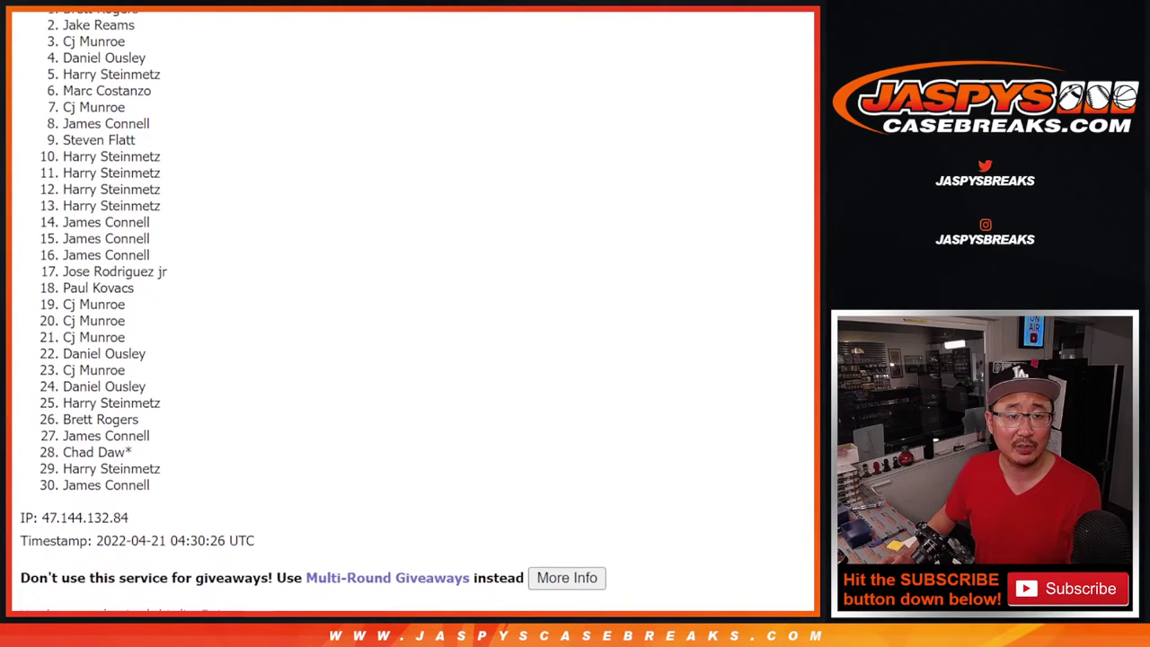
scroll(413, 311, "down", 1)
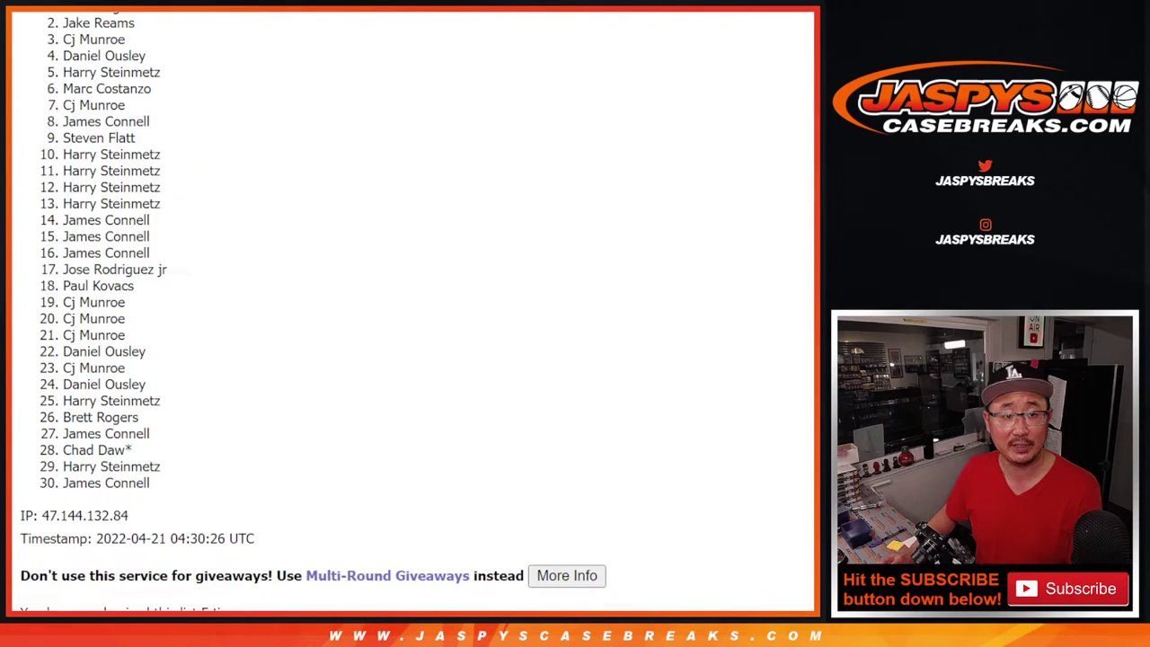
scroll(506, 180, "up", 1)
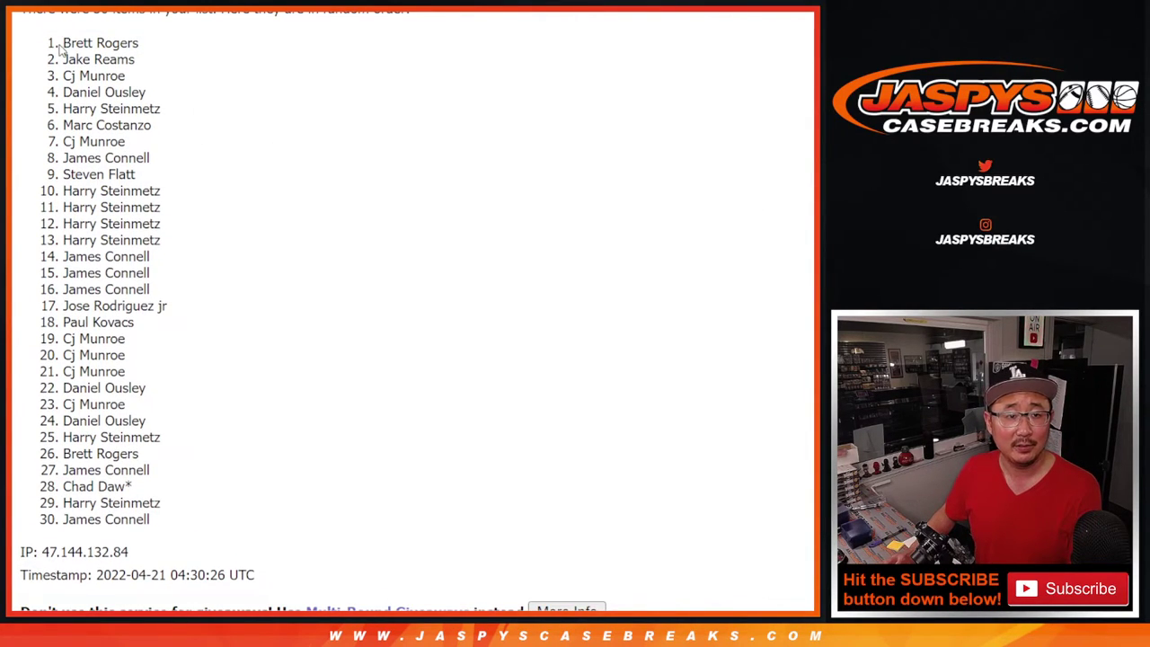
mouse_move(59, 49)
left_mouse_down()
mouse_move(166, 115)
mouse_move(179, 171)
mouse_move(173, 129)
left_mouse_up()
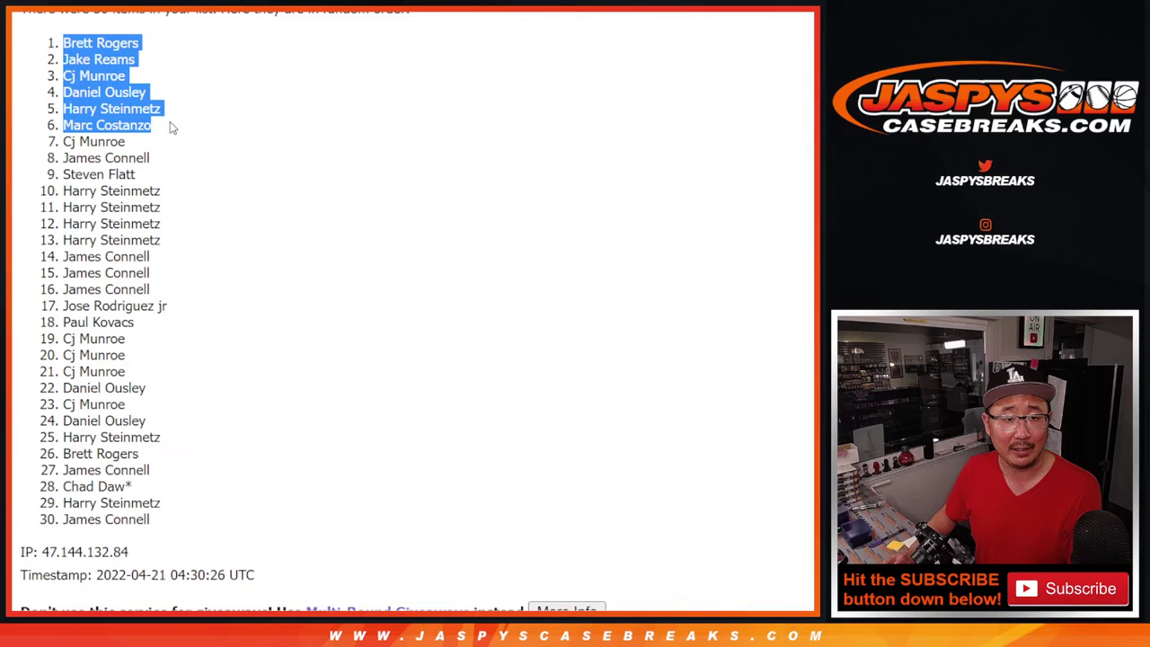